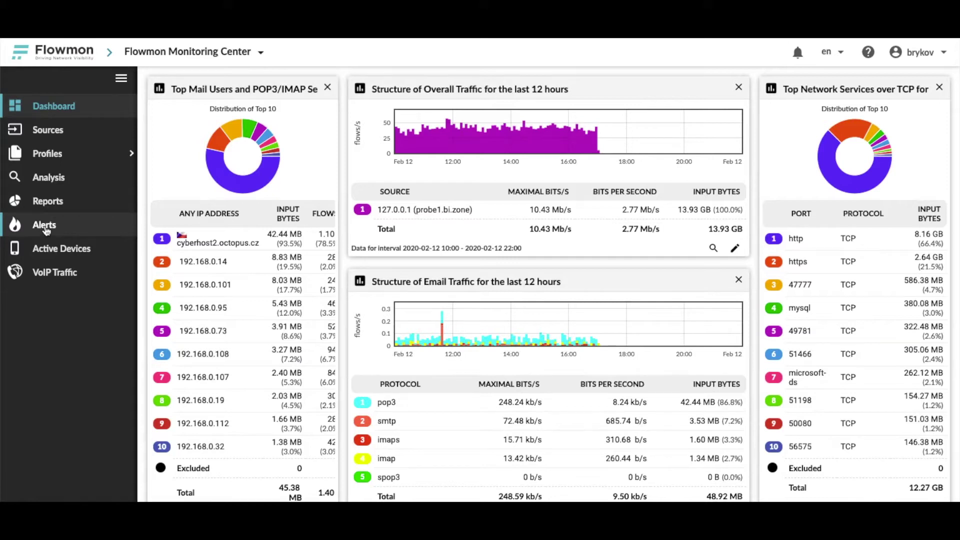
Step: Create a new alert in the Monitoring Center and name it TOP
left_click(45, 226)
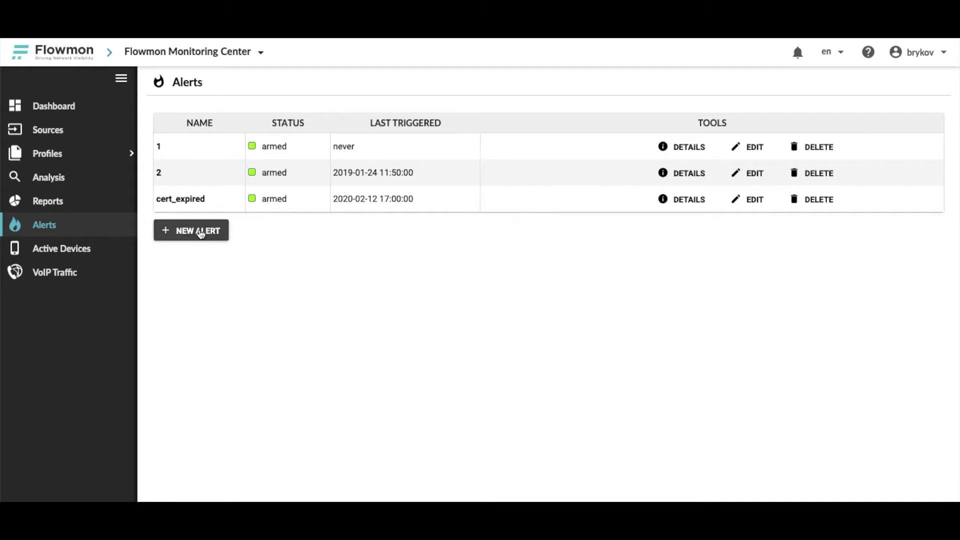
left_click(202, 231)
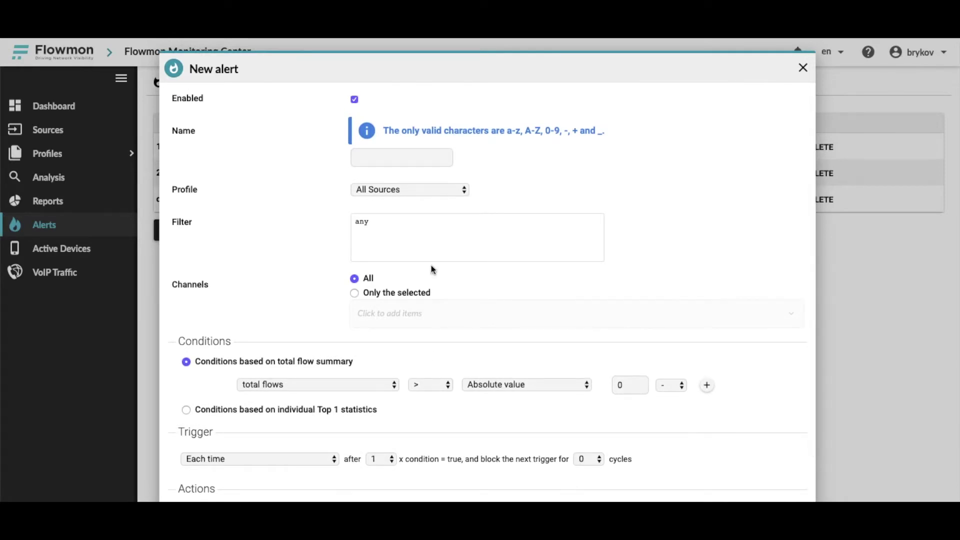
left_click(427, 157)
type("TOP")
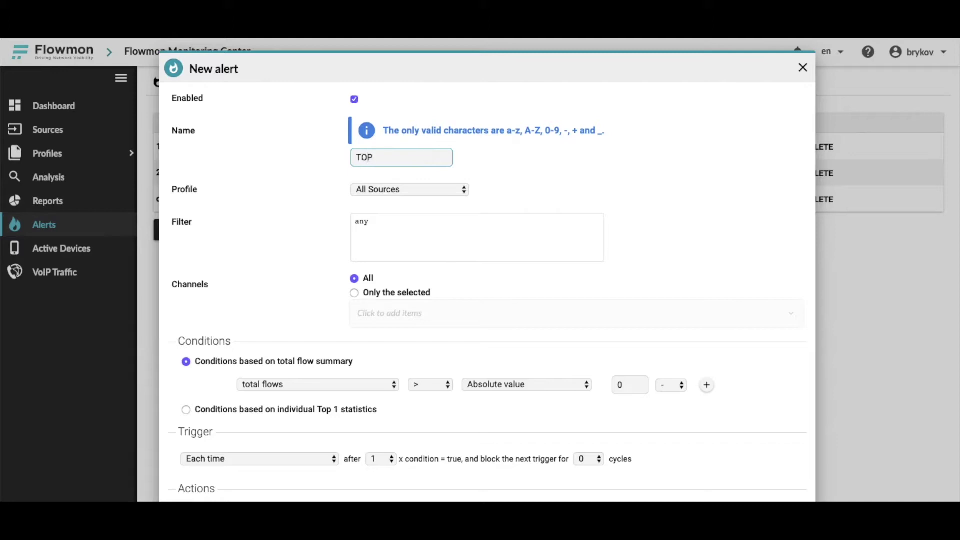
Step: Examine the available profiles, the traffic filter and the channel selection for the new alert
left_click(433, 190)
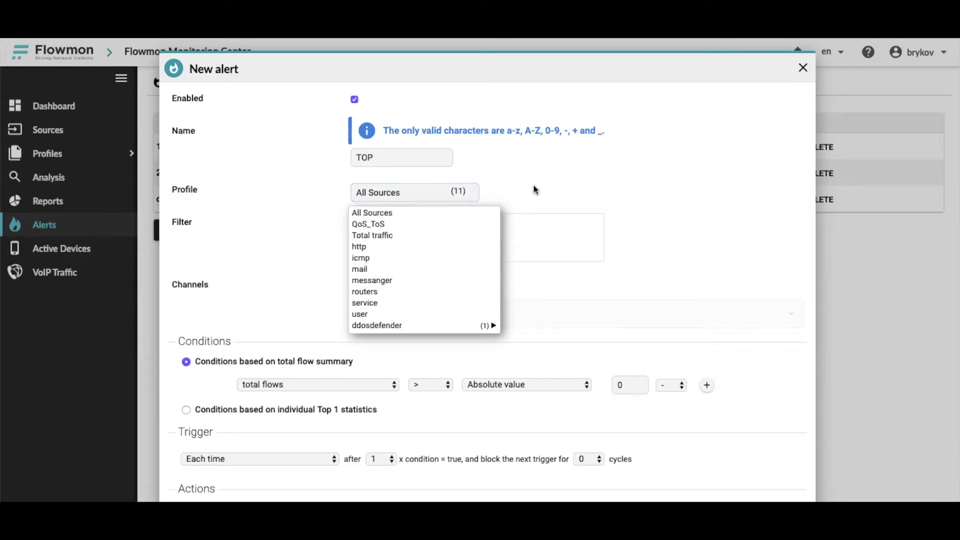
left_click(442, 198)
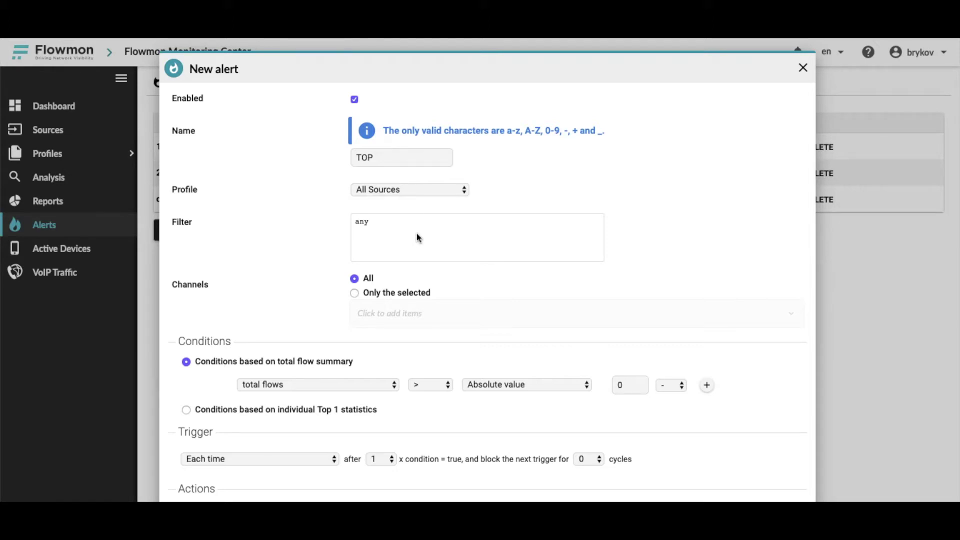
double_click(368, 223)
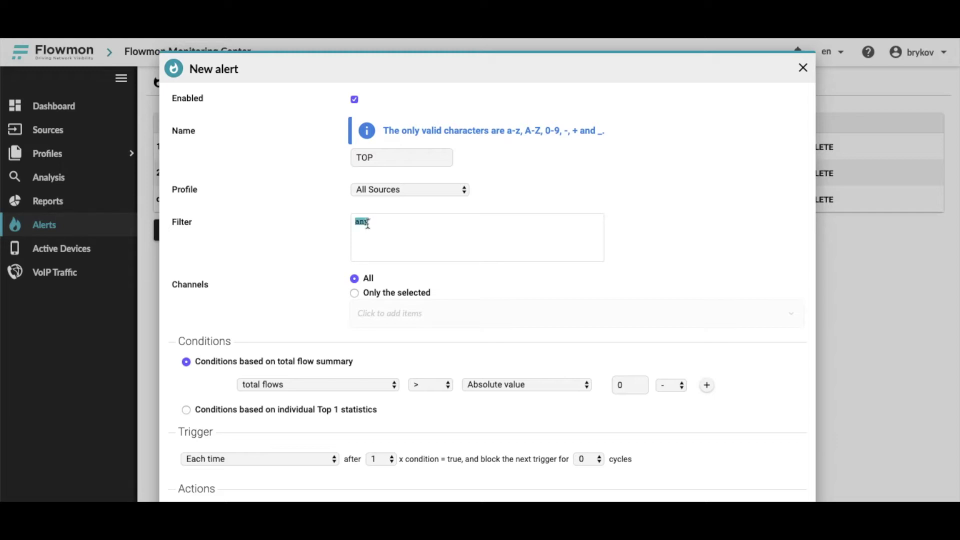
left_click(395, 235)
double_click(358, 221)
left_click(401, 241)
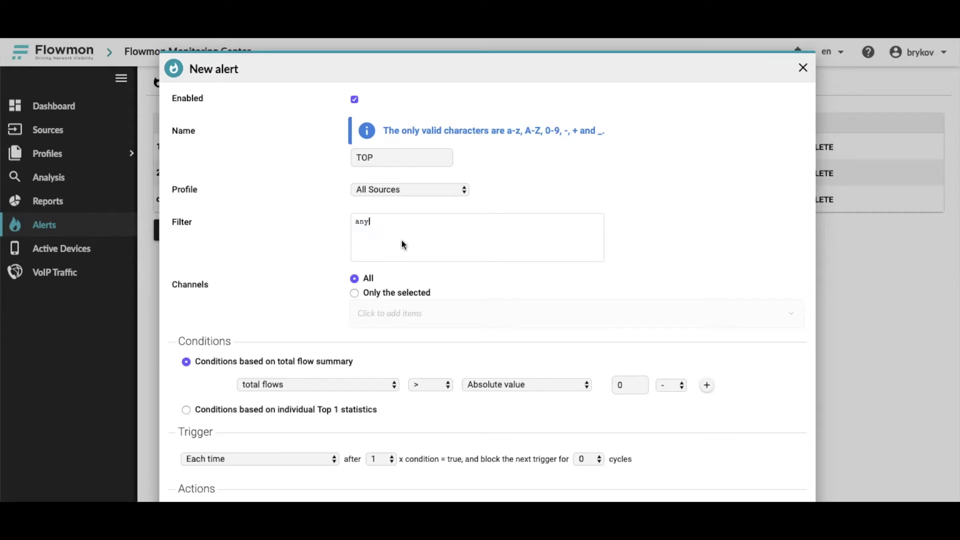
left_click(354, 294)
left_click(423, 313)
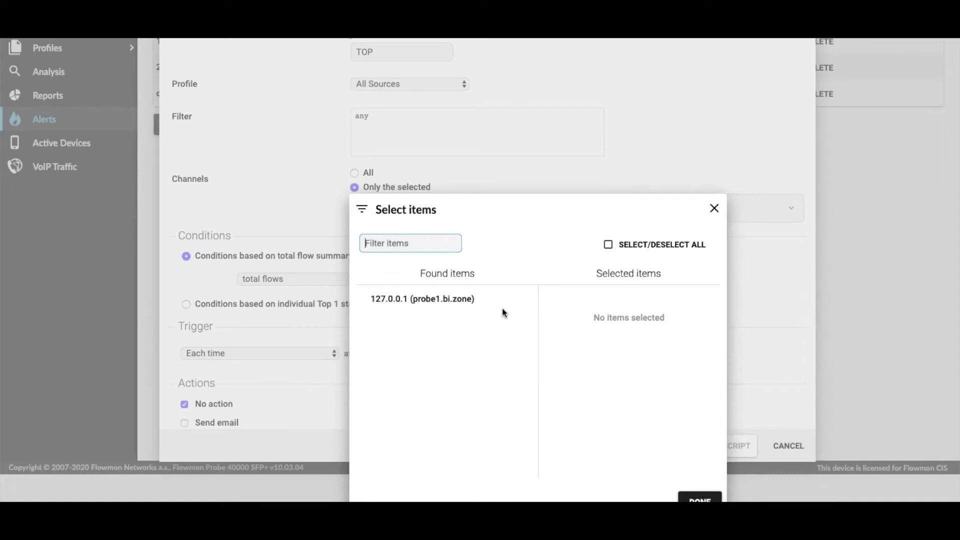
left_click(715, 208)
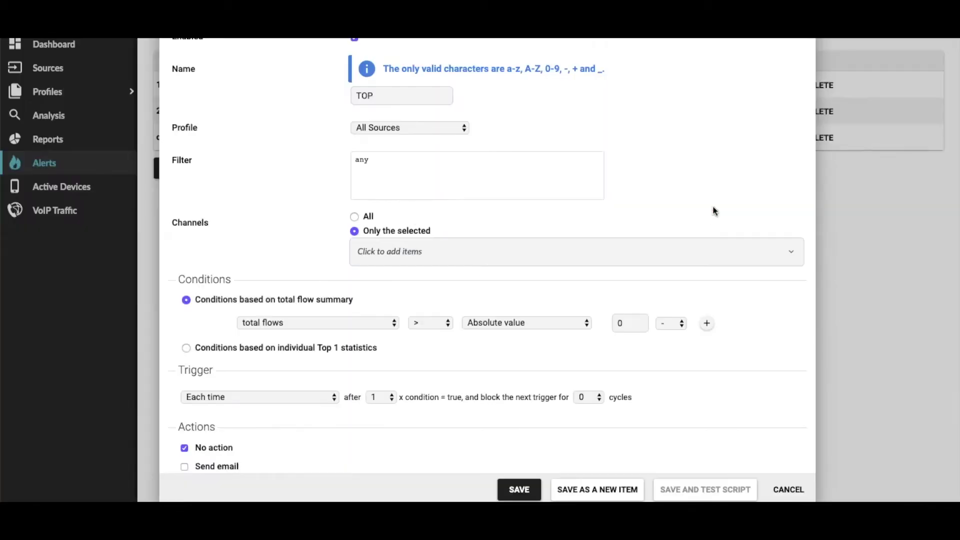
left_click(356, 218)
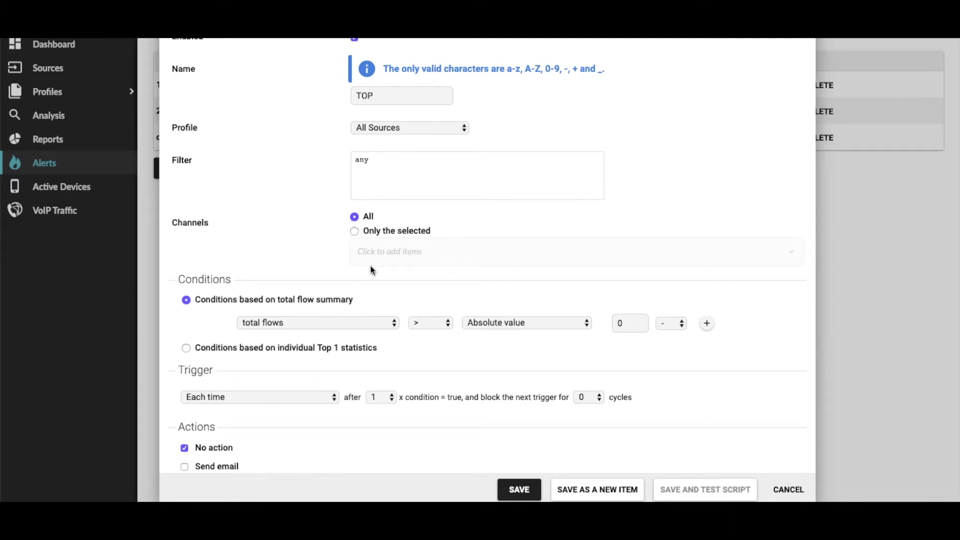
Step: Set the total flow summary condition to bits/s greater than an absolute value of 50 M
scroll(372, 270, "down", 2)
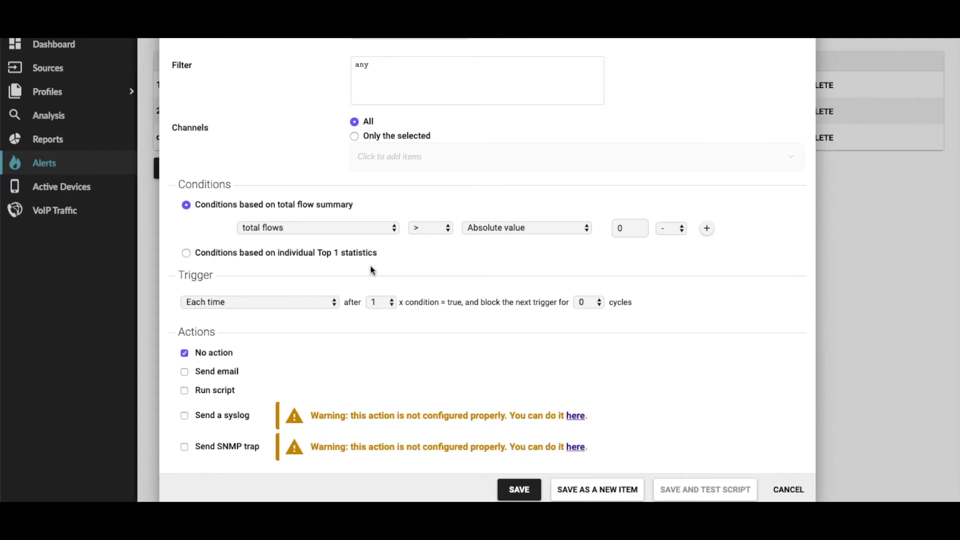
left_click(364, 230)
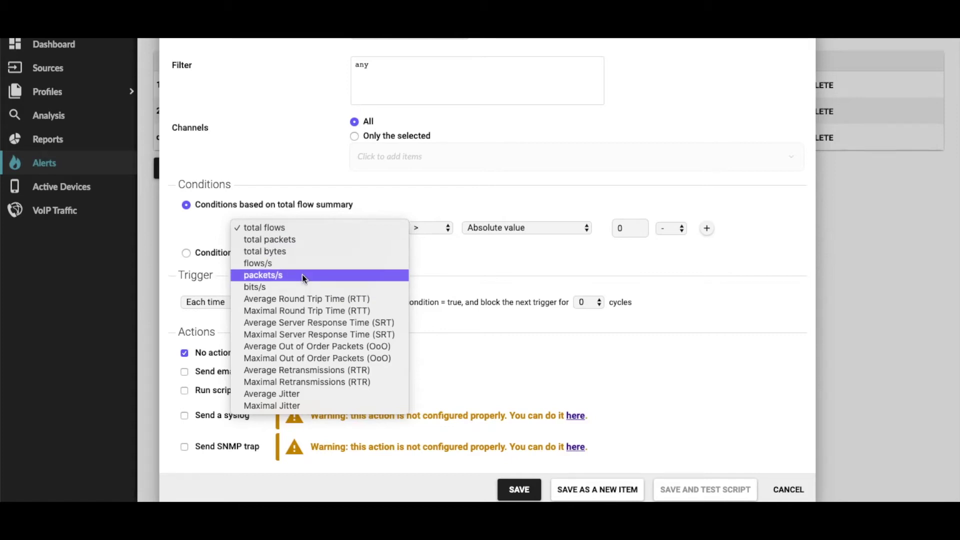
left_click(292, 287)
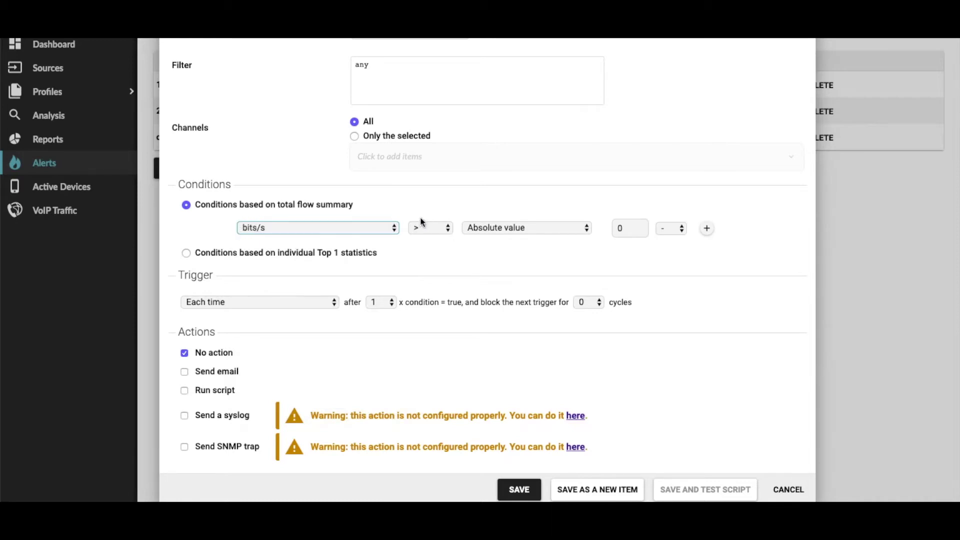
left_click(520, 230)
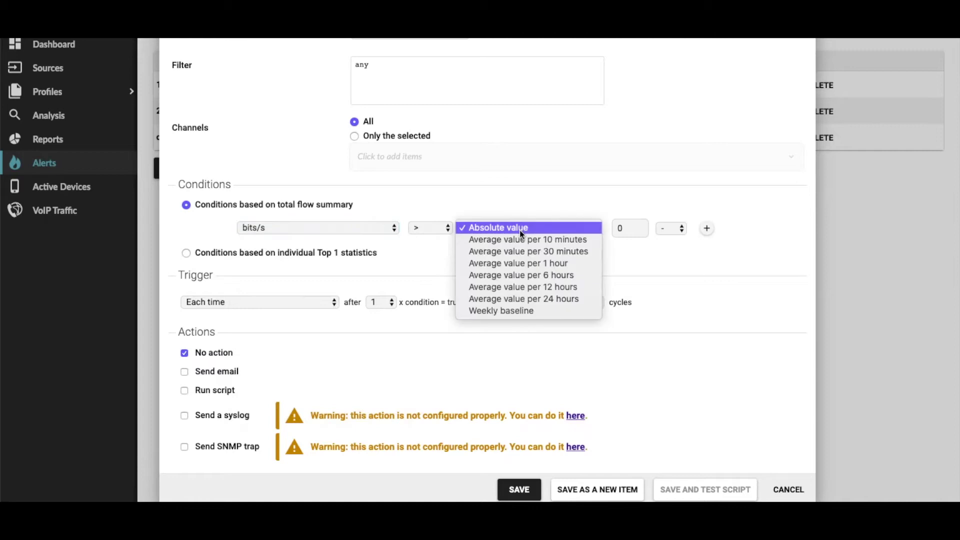
left_click(552, 203)
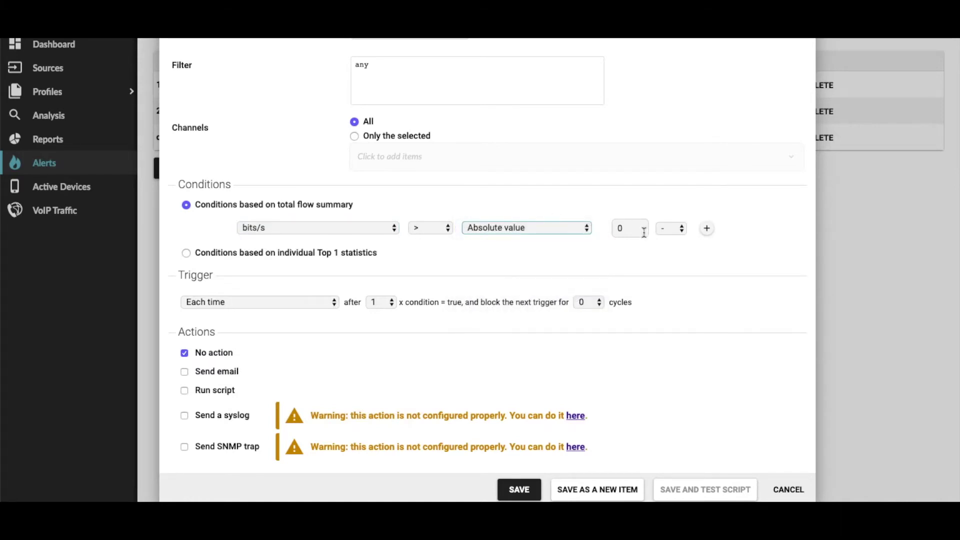
double_click(633, 230)
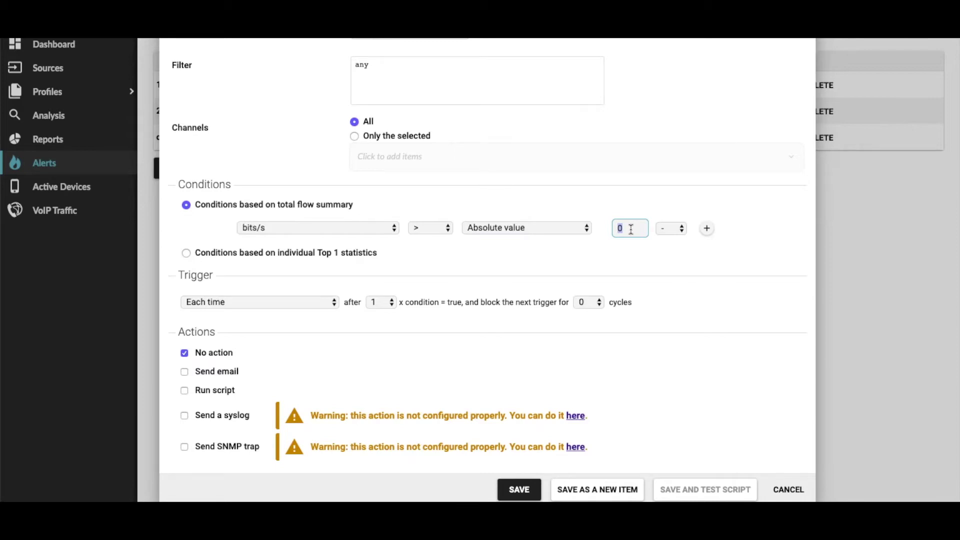
type("50")
left_click(668, 266)
left_click(669, 232)
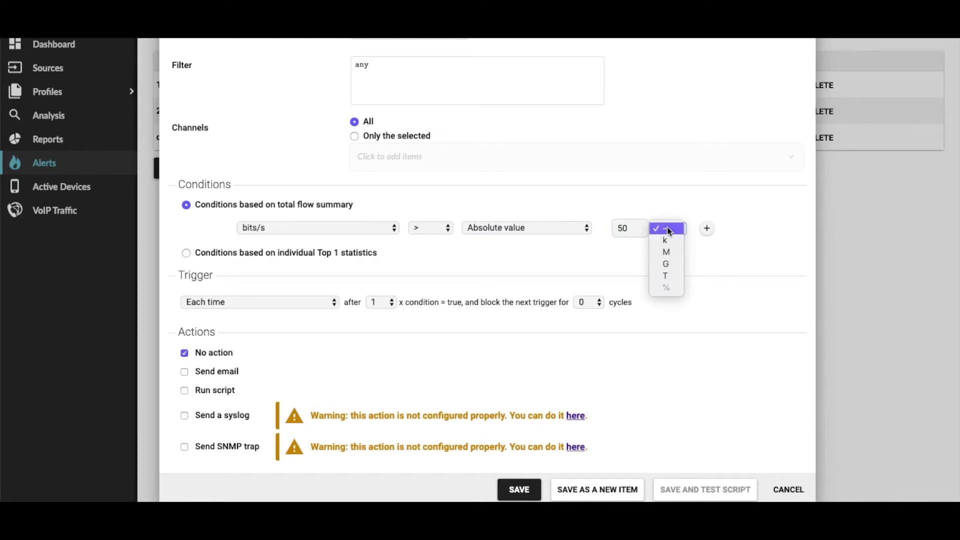
left_click(674, 257)
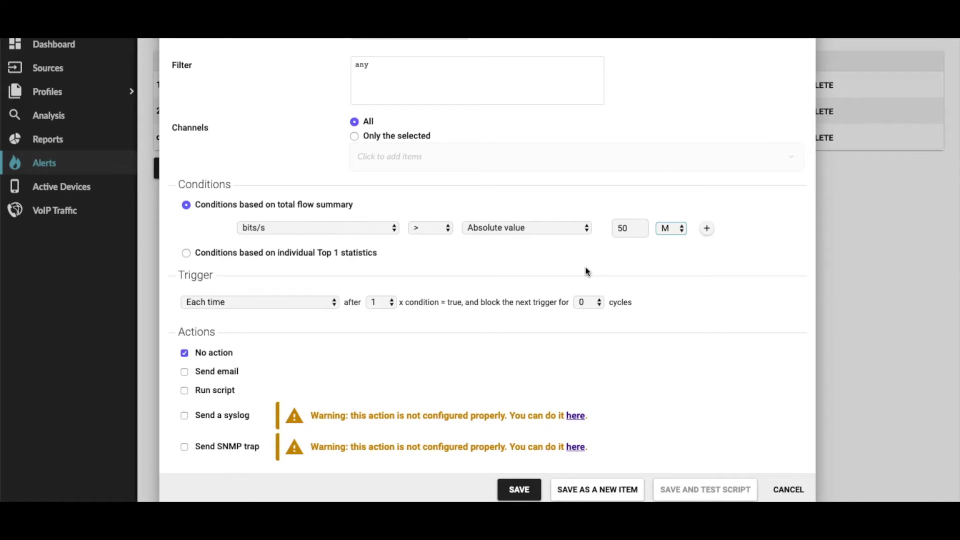
Step: Add a second condition joined with "or" and base it on bits/s
left_click(707, 228)
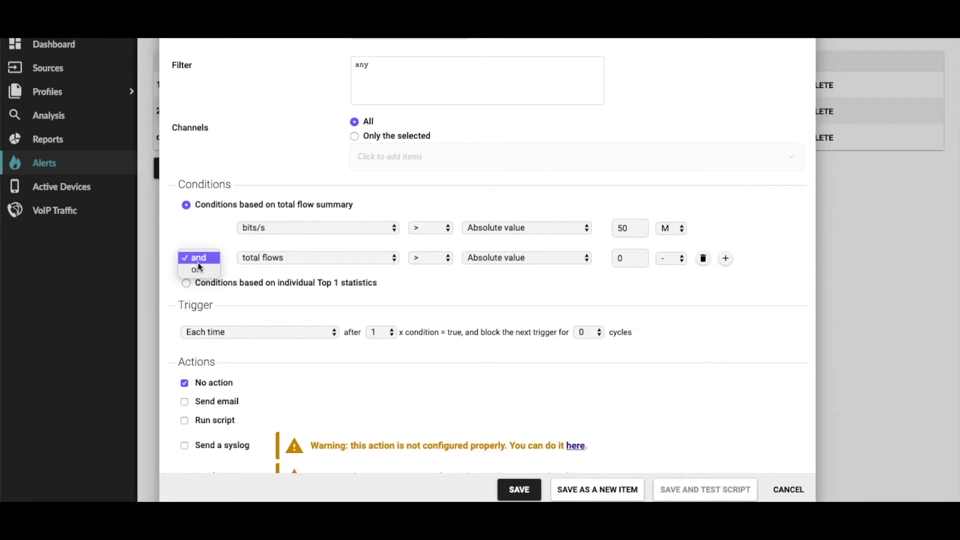
left_click(196, 274)
left_click(270, 256)
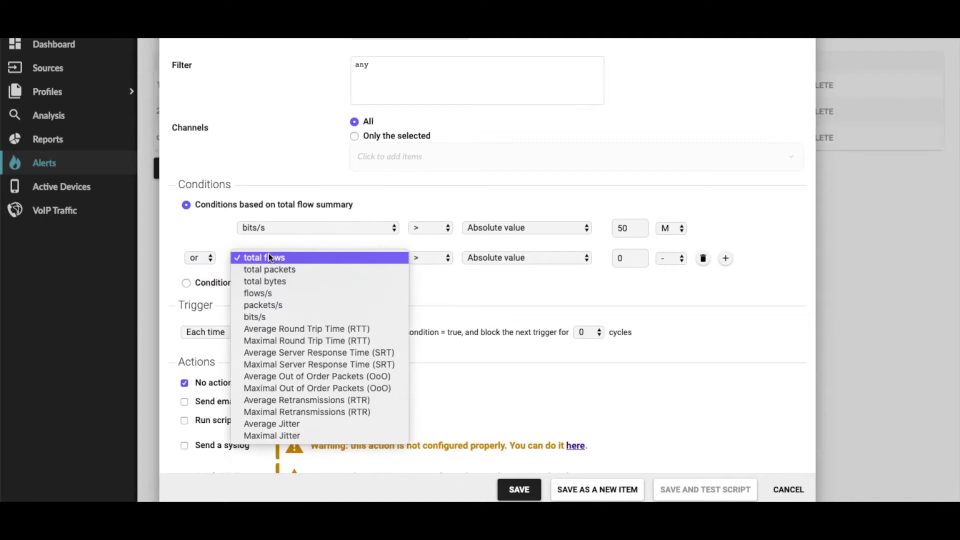
left_click(259, 316)
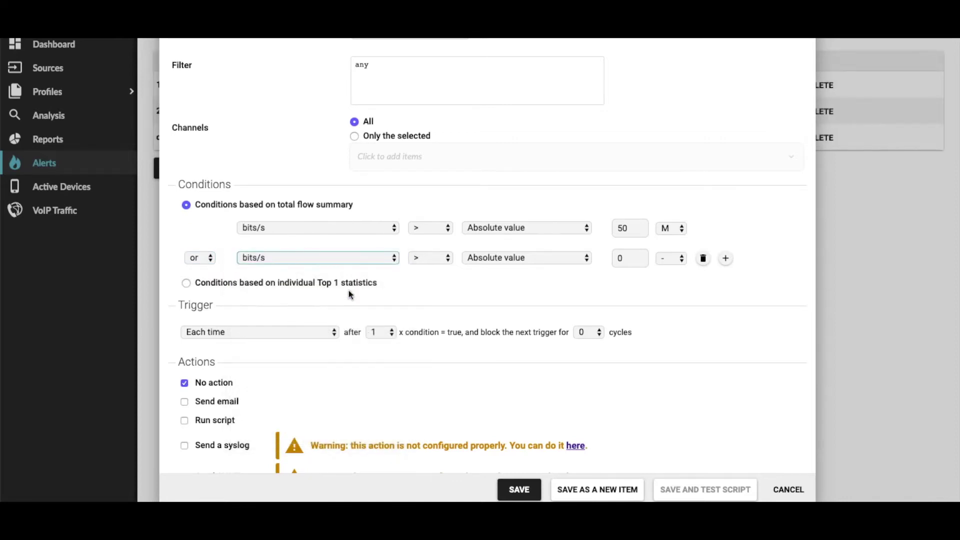
Step: Set the second condition's threshold to the average value per 1 hour plus 50 %
left_click(493, 259)
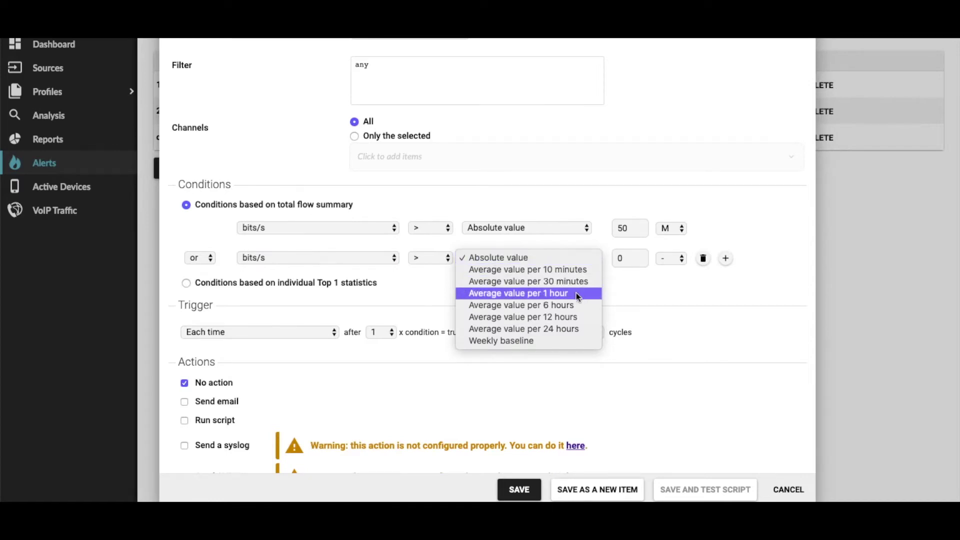
left_click(551, 294)
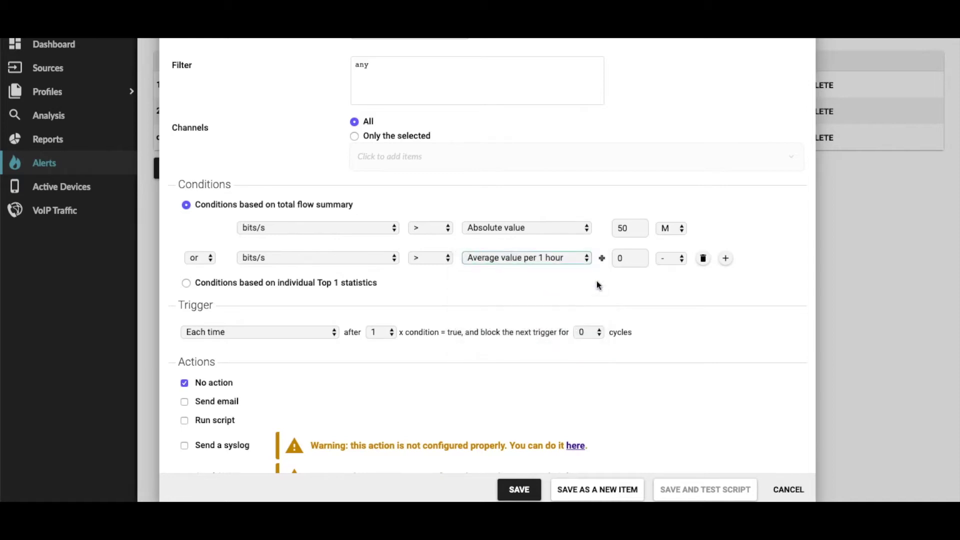
left_click(631, 258)
double_click(631, 256)
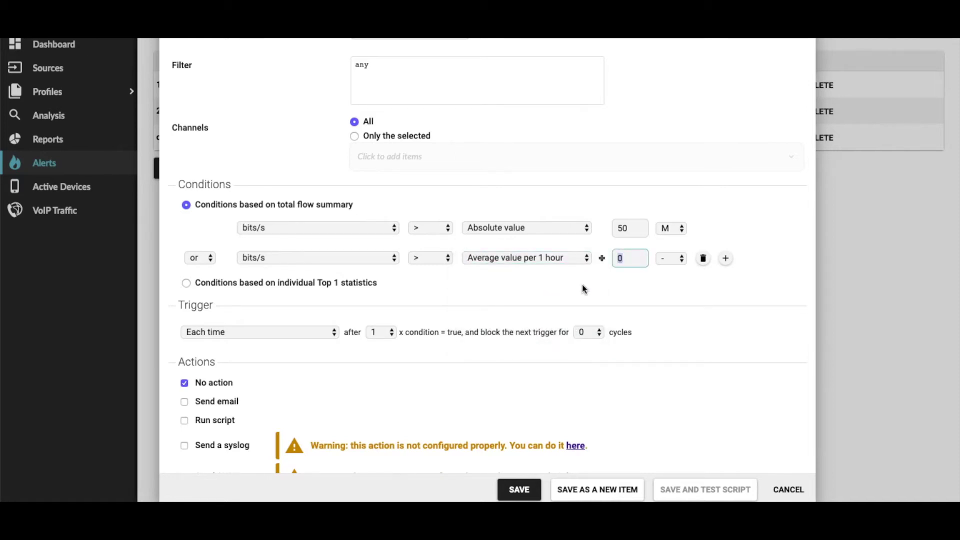
type("50")
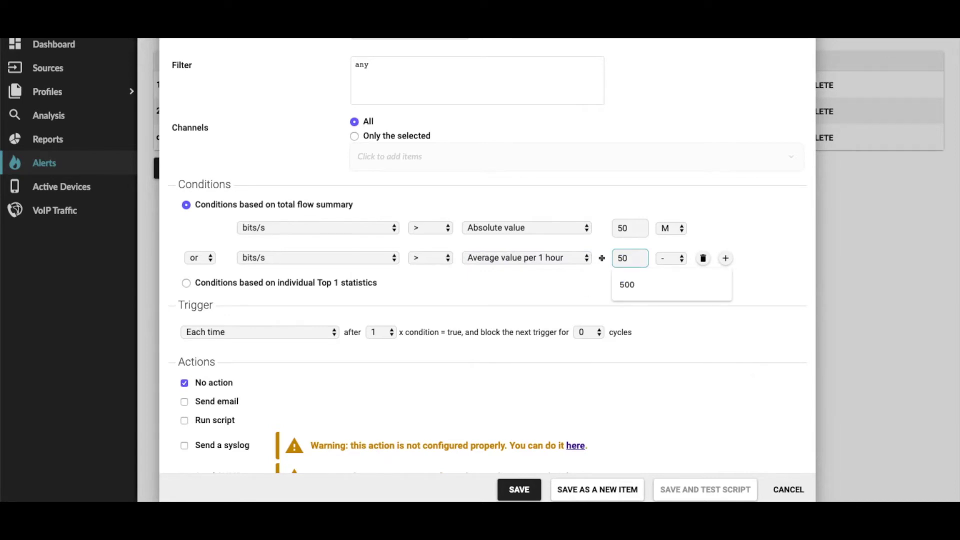
left_click(751, 228)
left_click(683, 259)
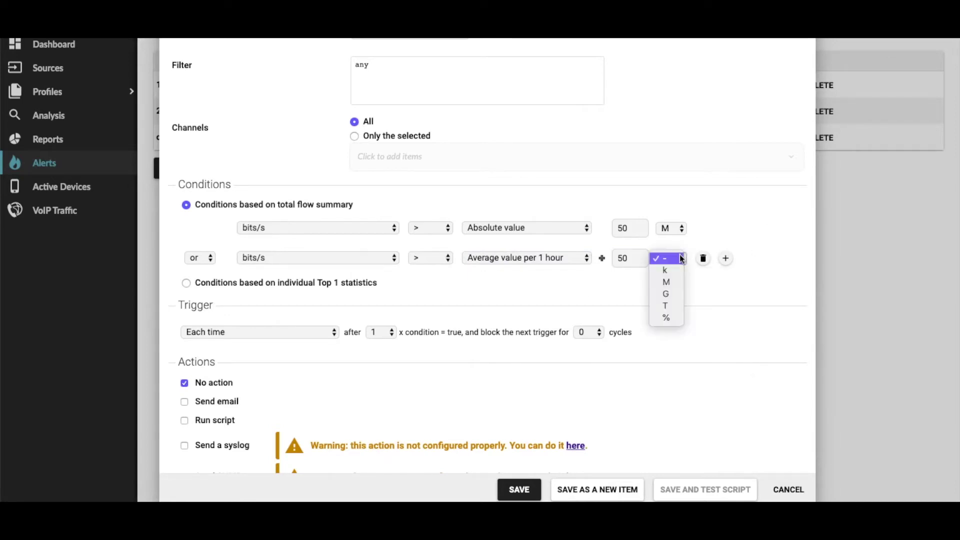
left_click(668, 319)
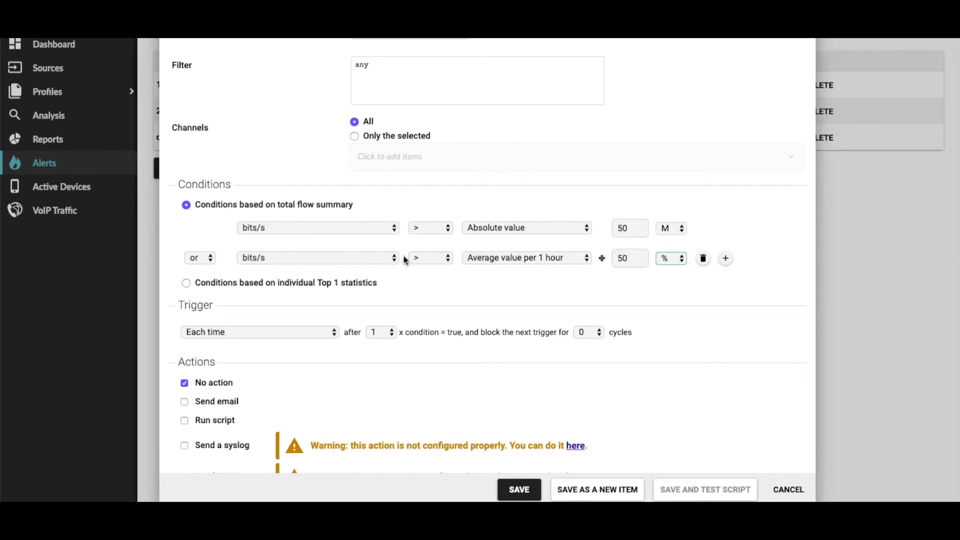
Step: Examine the trigger frequency choices and the settings offered by the email and script actions
scroll(406, 260, "down", 1)
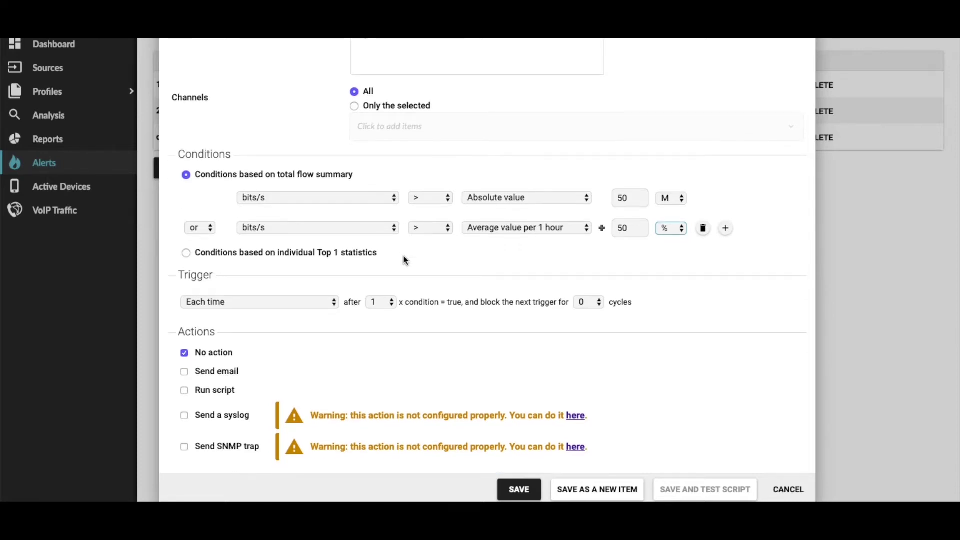
left_click(265, 303)
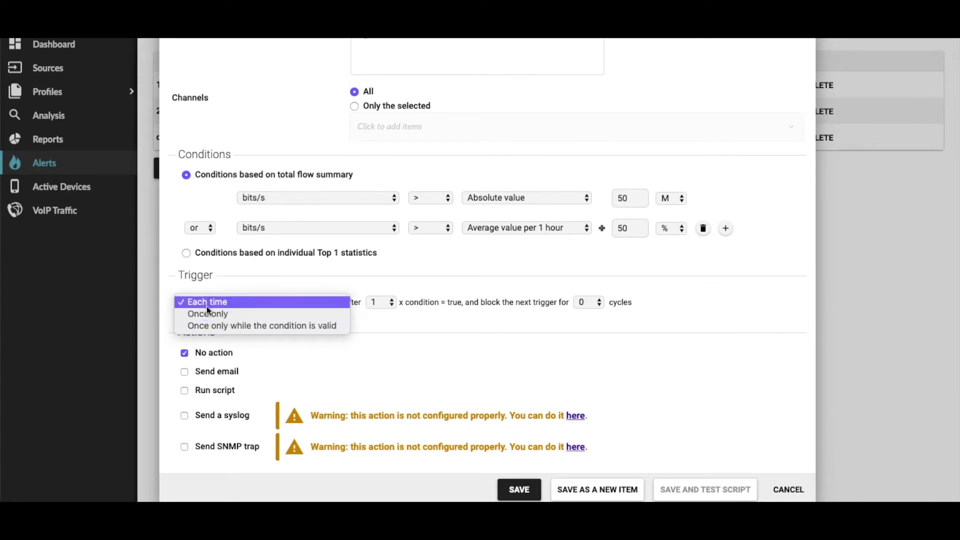
left_click(252, 284)
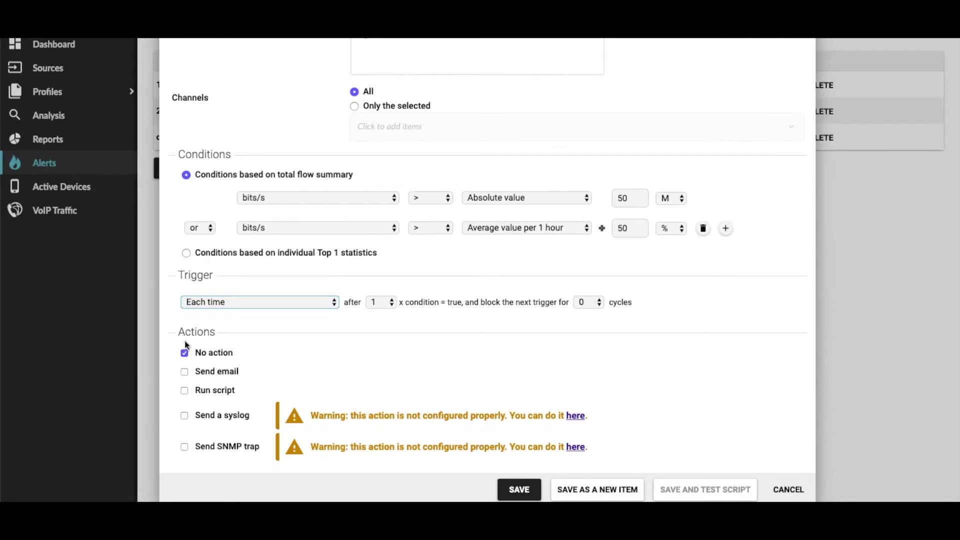
left_click(185, 372)
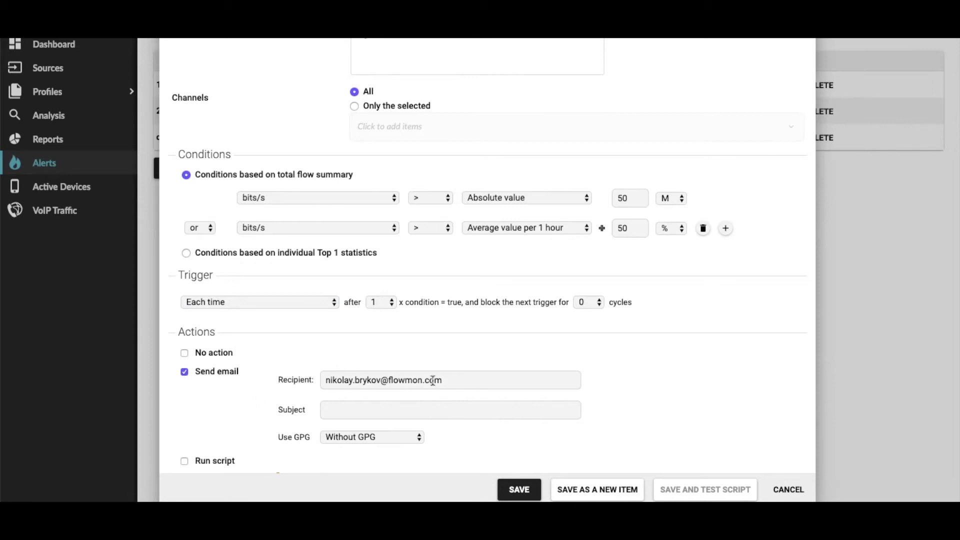
left_click(184, 373)
left_click(186, 392)
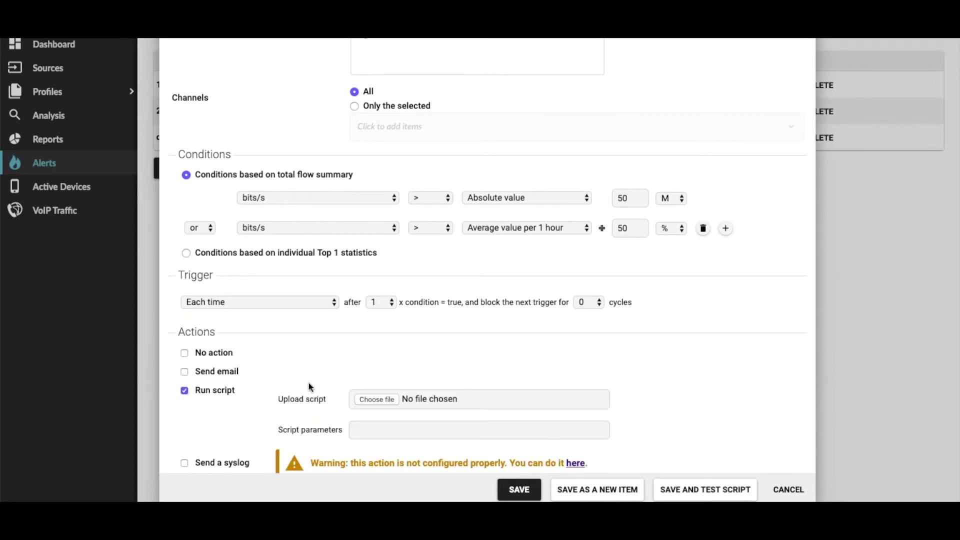
scroll(307, 385, "down", 1)
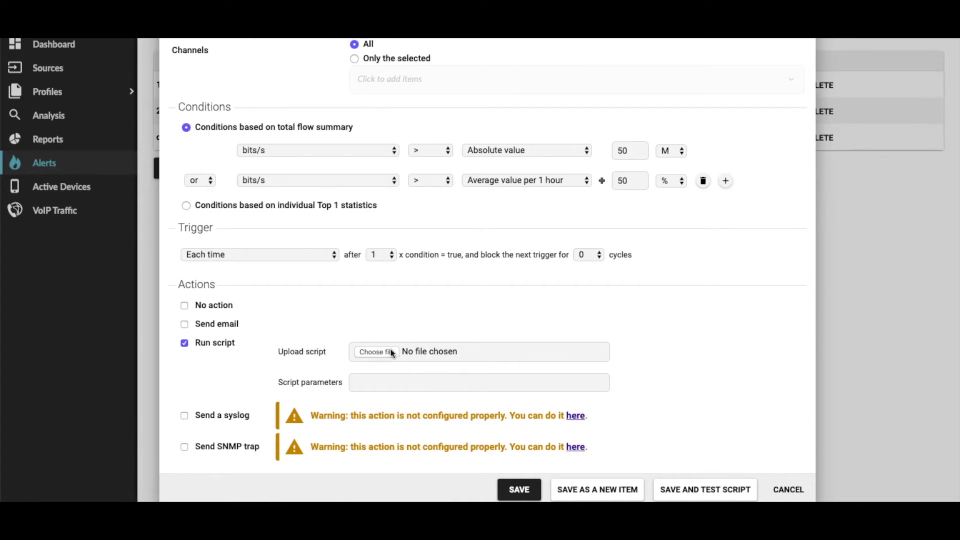
left_click(185, 344)
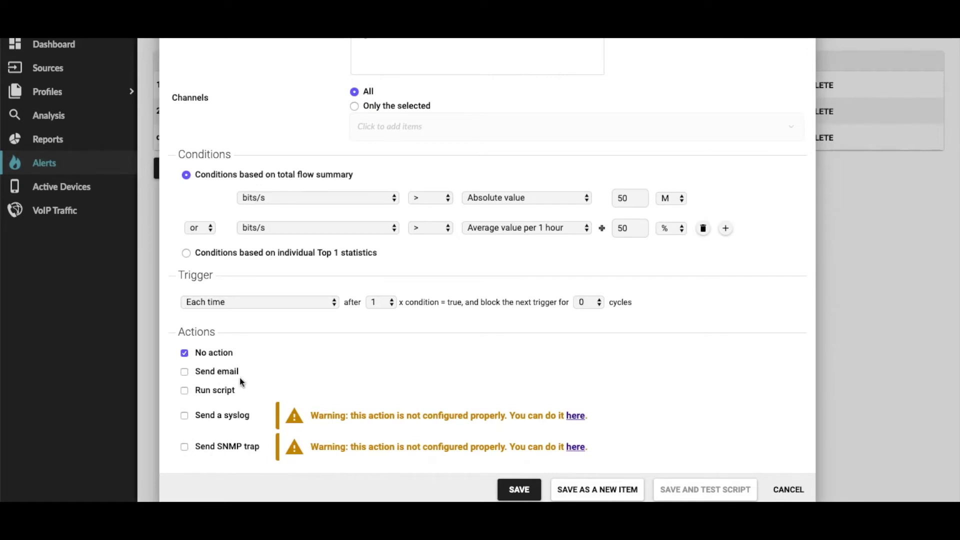
Step: Enable the Send email action for the alert
left_click(184, 373)
scroll(187, 376, "down", 1)
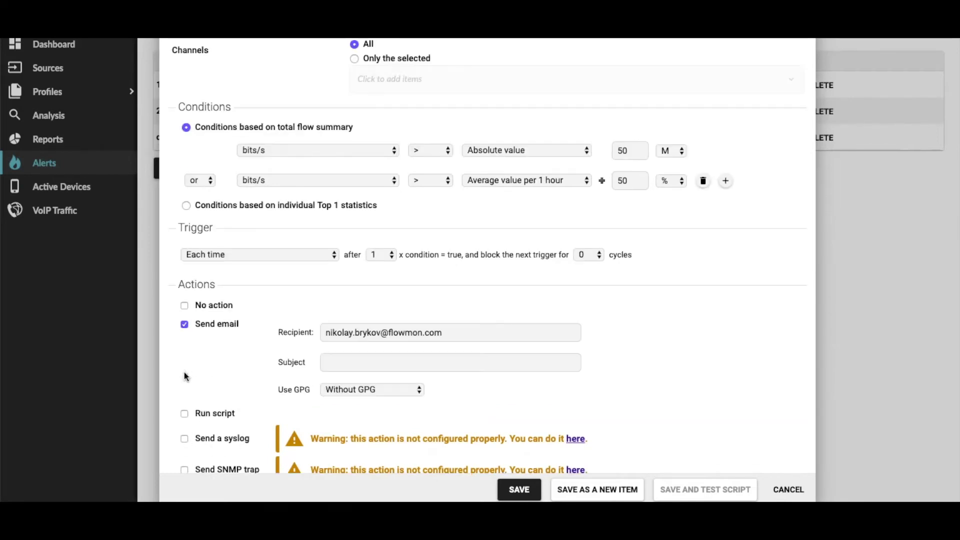
Step: Turn off the Send email action so that No action is selected, and save the alert
left_click(184, 325)
scroll(334, 385, "up", 3)
scroll(334, 386, "down", 3)
scroll(335, 385, "up", 3)
scroll(334, 386, "down", 3)
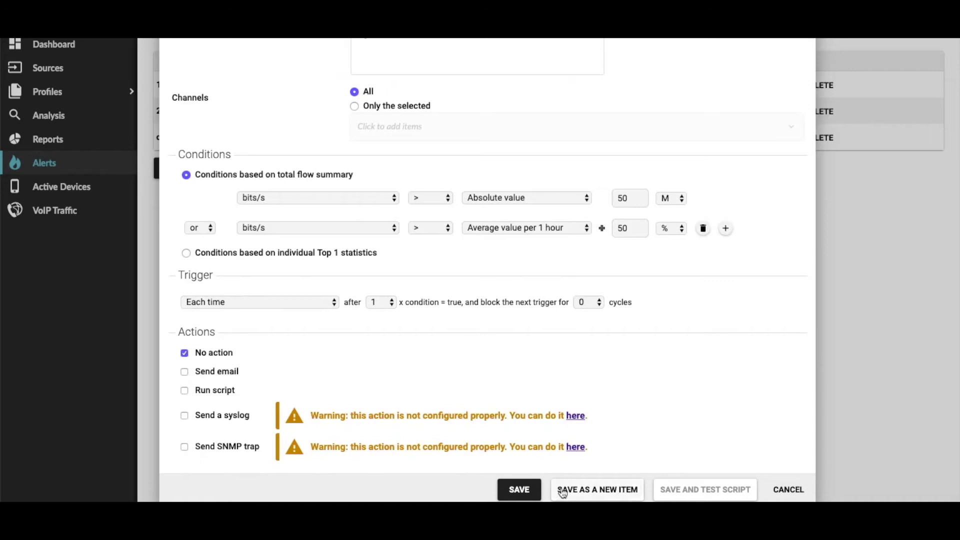
left_click(519, 490)
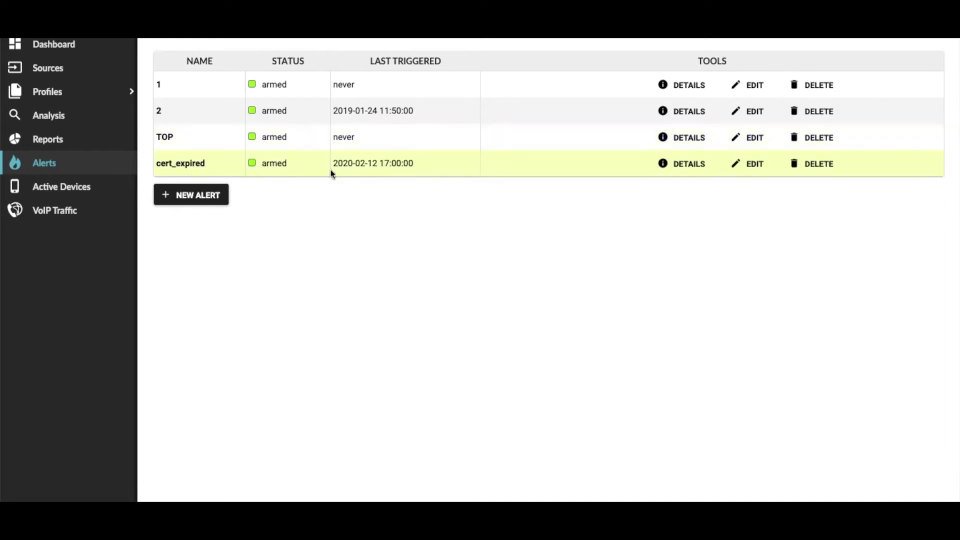
Step: Check when the TOP alert was last triggered in the list of alerts
double_click(346, 138)
left_click(346, 136)
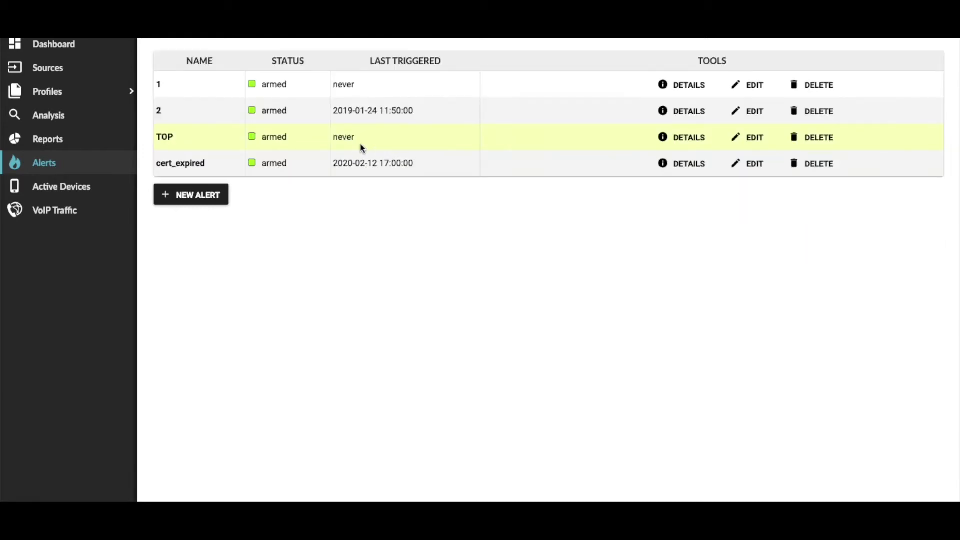
scroll(262, 273, "up", 2)
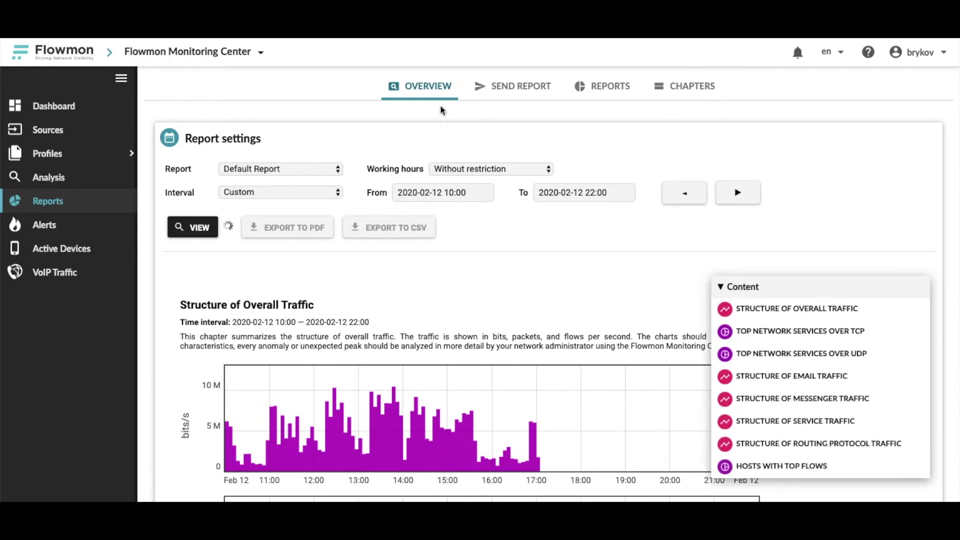
Step: Examine the available report chapters, comparing the traffic structure chapters with the top statistics chapters
left_click(694, 90)
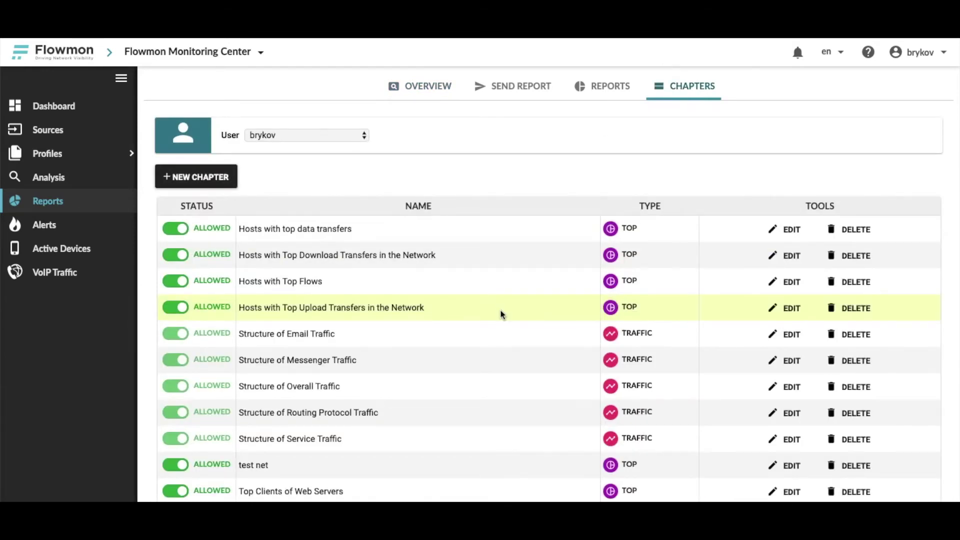
scroll(503, 314, "down", 3)
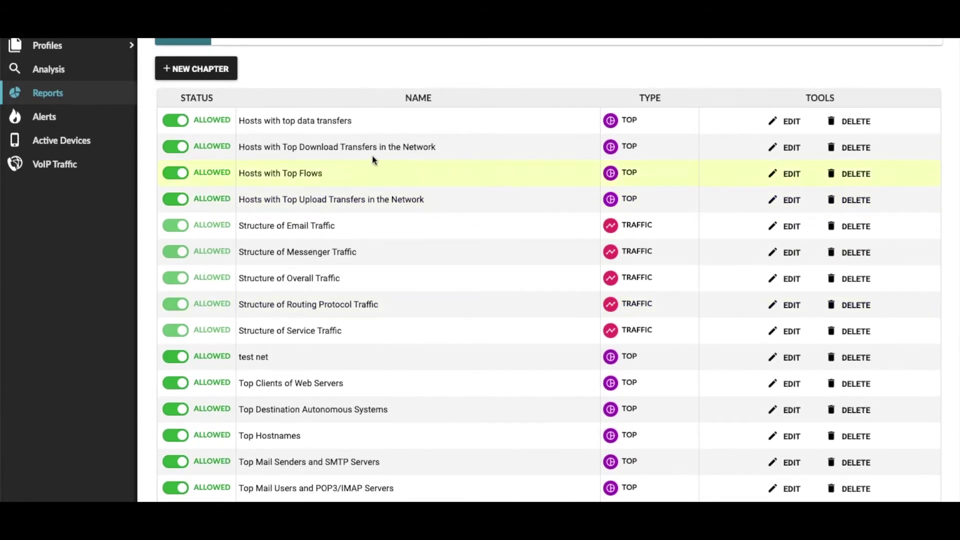
scroll(300, 384, "down", 3)
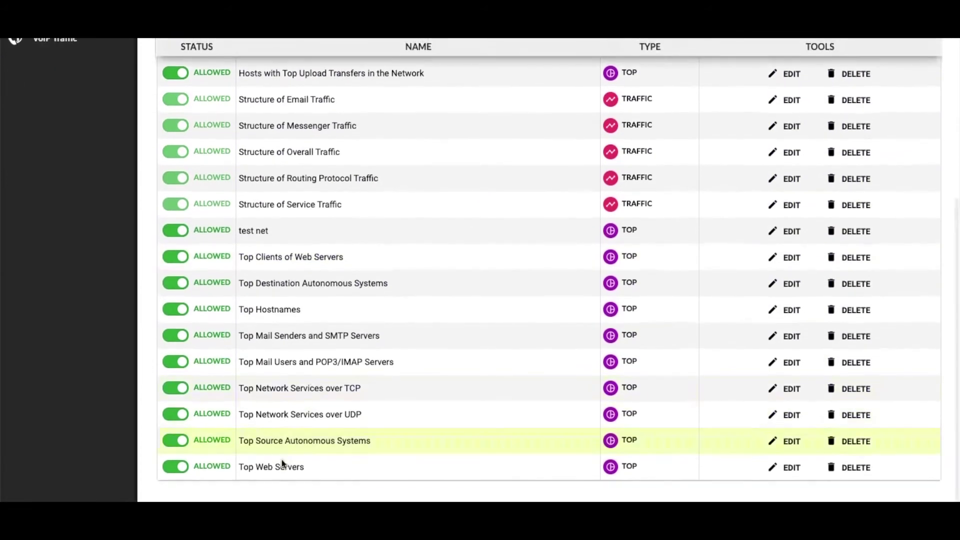
scroll(300, 221, "up", 3)
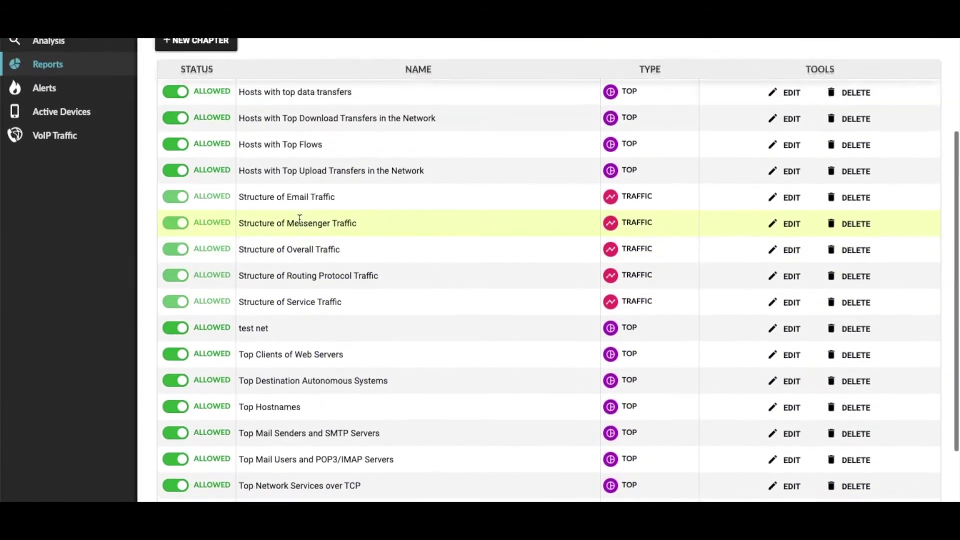
left_click_drag(242, 194, 385, 195)
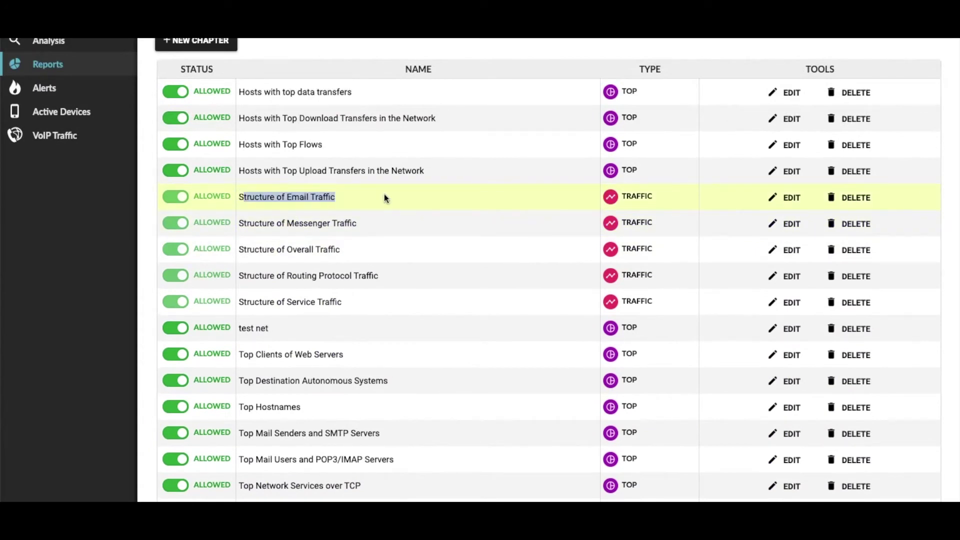
left_click_drag(259, 302, 365, 302)
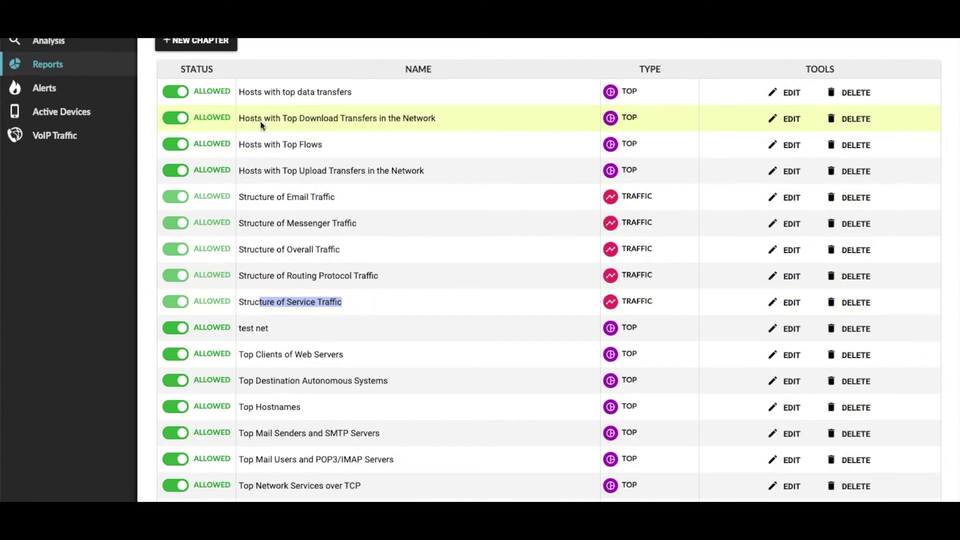
scroll(334, 158, "up", 3)
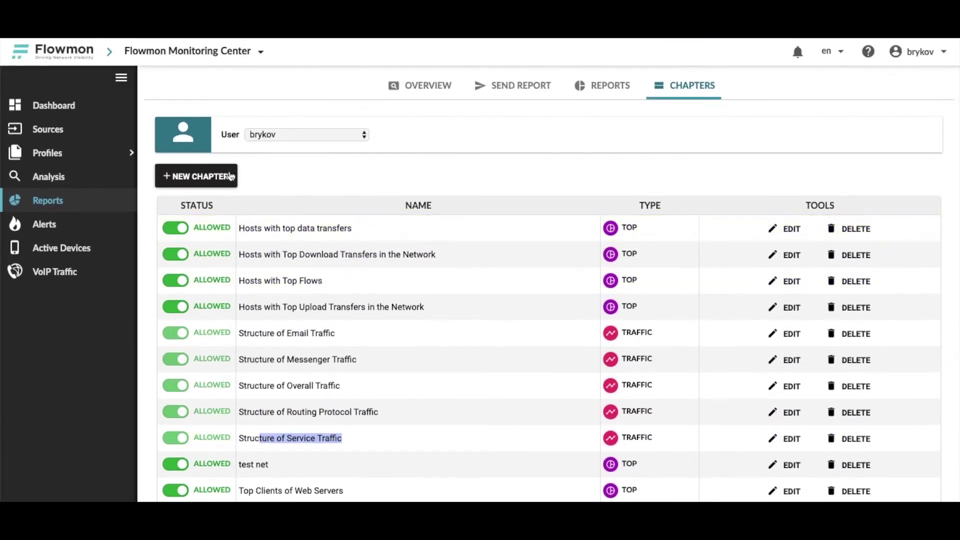
Step: Start a new report chapter named HTTP_HTTPs and use the same text as its description
left_click(223, 179)
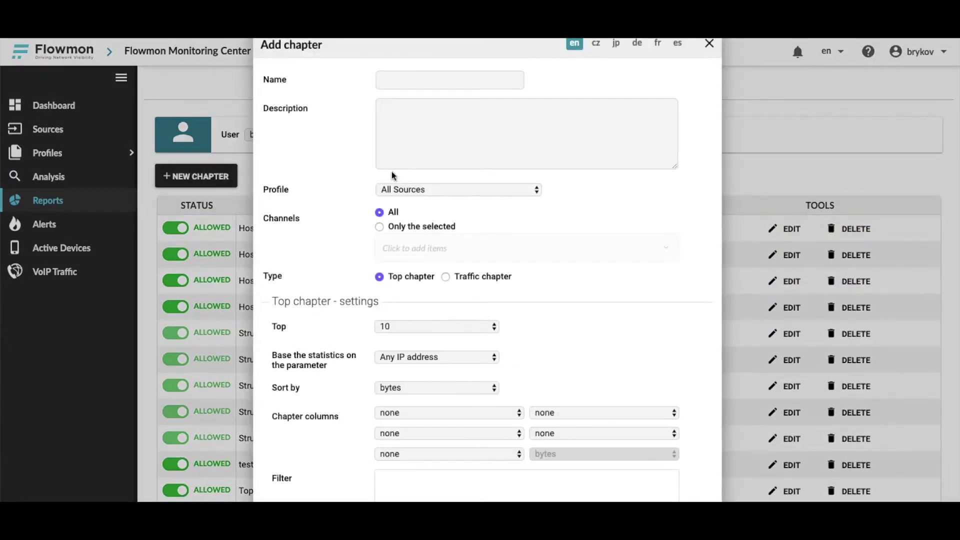
left_click(393, 78)
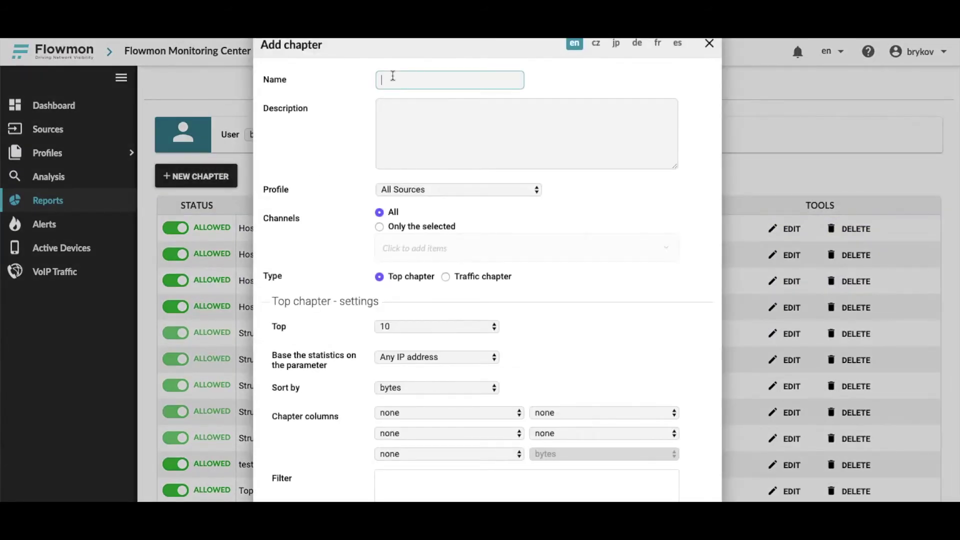
type("HTTP_HTTPs")
left_click_drag(448, 80, 250, 80)
key("ctrl+c")
left_click(382, 129)
key("ctrl+v")
Step: Base the chapter on the HTTPS and HTTP profile, reviewing the selectable channels but including all of them
left_click(433, 192)
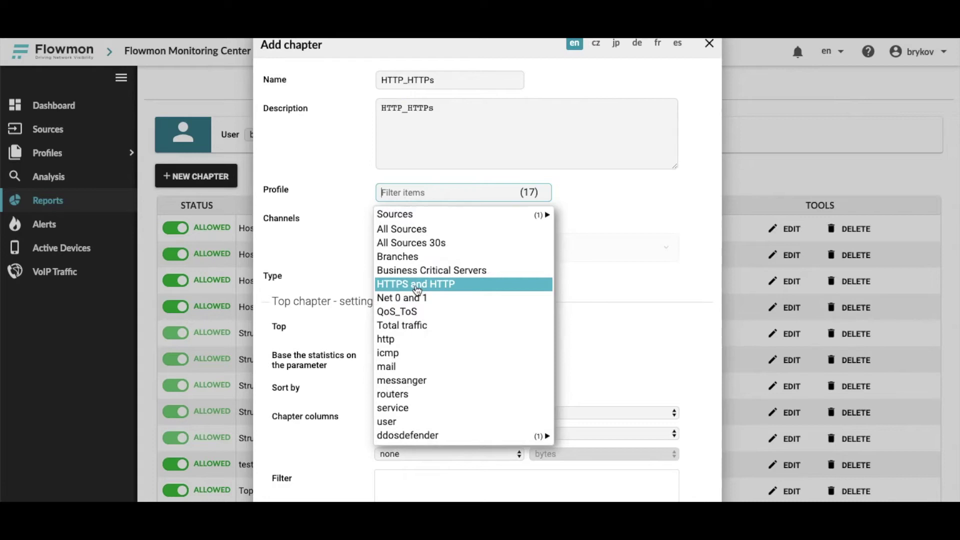
left_click(434, 284)
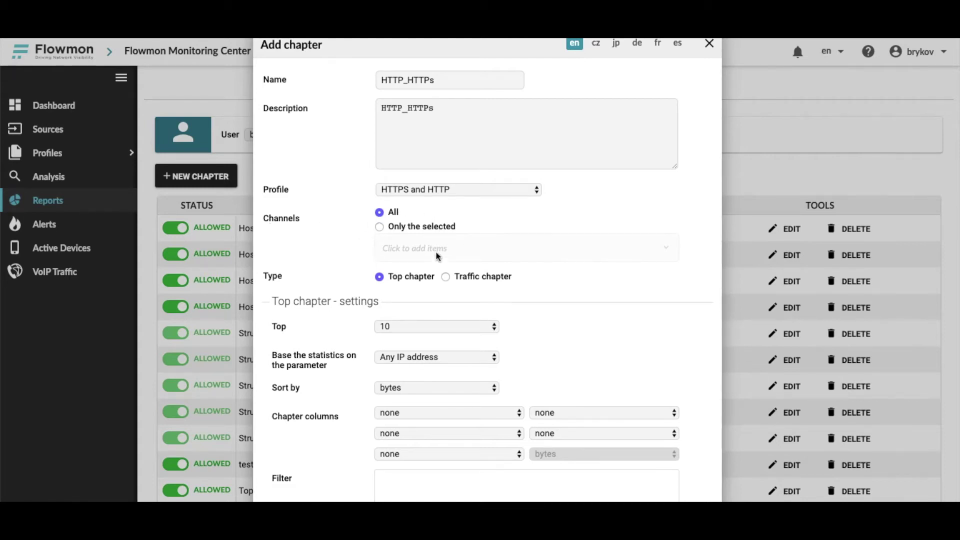
left_click(380, 228)
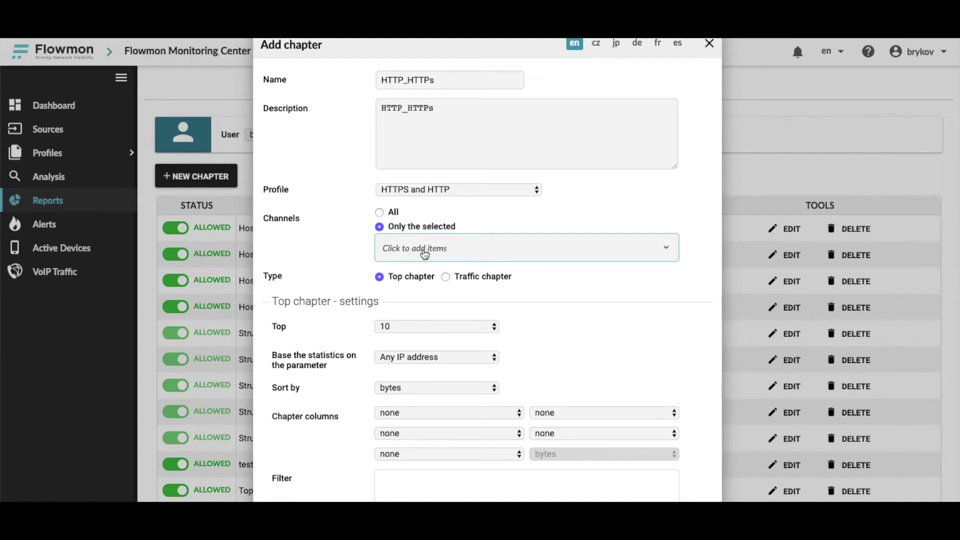
left_click(422, 250)
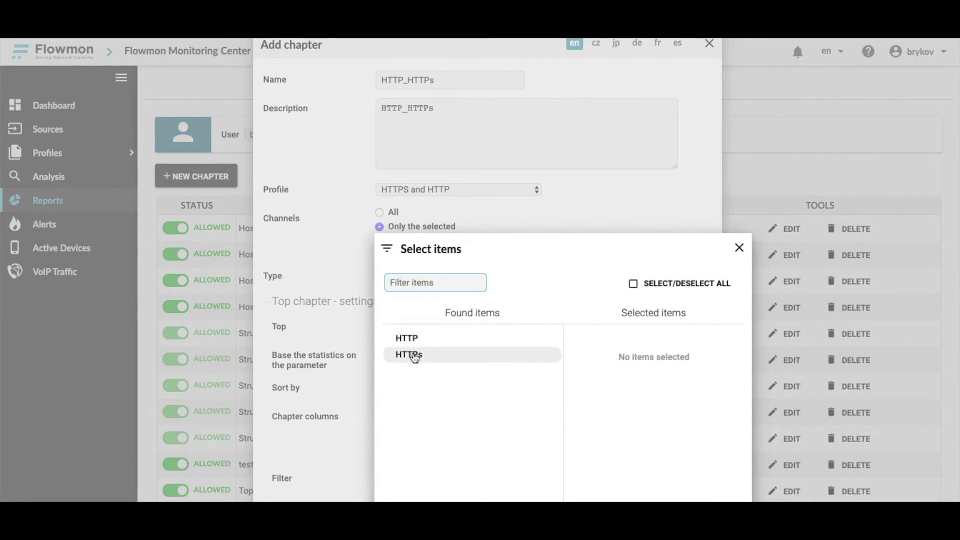
left_click(739, 250)
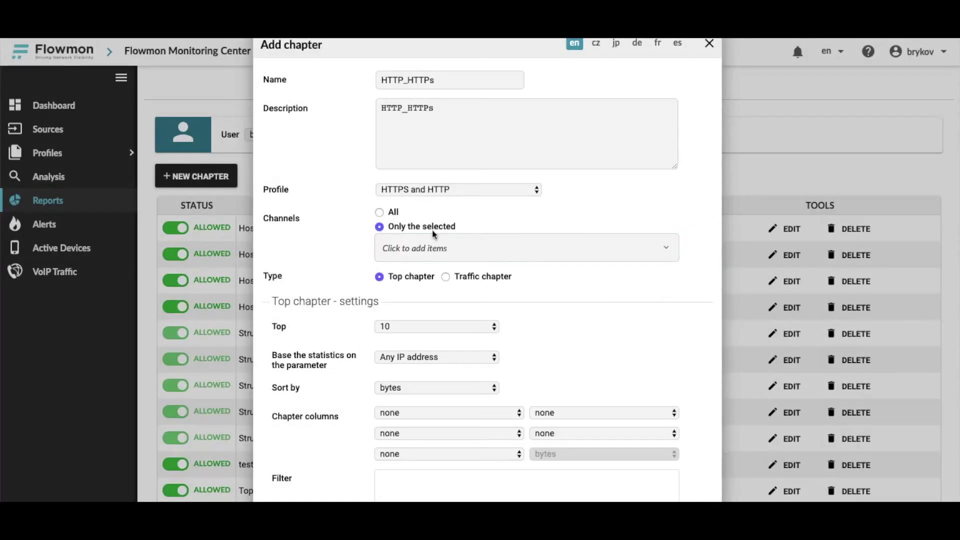
left_click(393, 214)
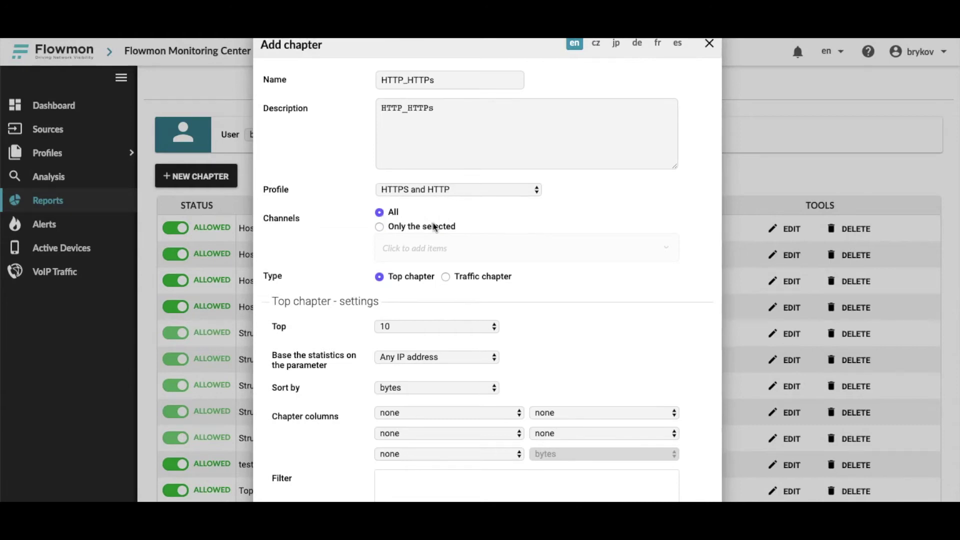
Step: Make it a traffic chapter with the column title Data, sorted by bytes
scroll(435, 228, "down", 1)
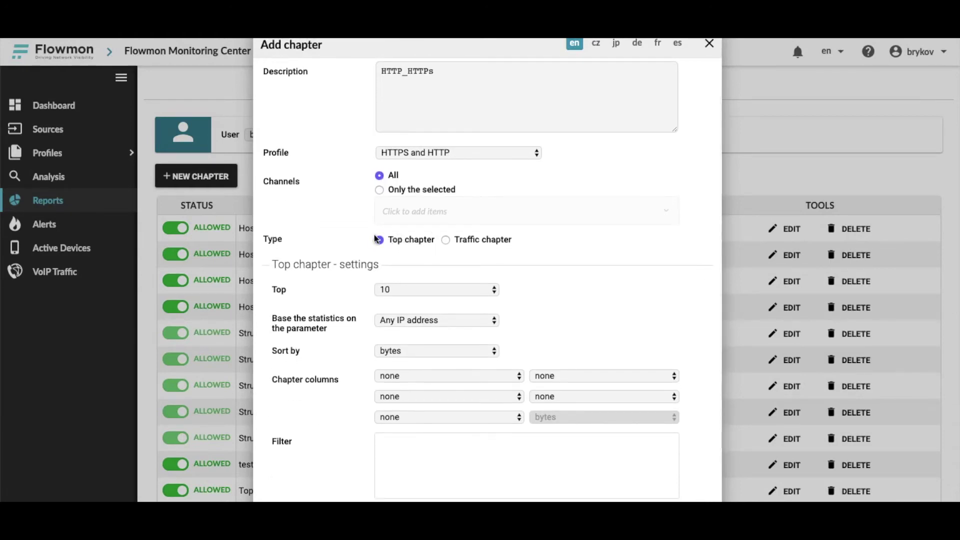
left_click(452, 242)
scroll(453, 300, "down", 1)
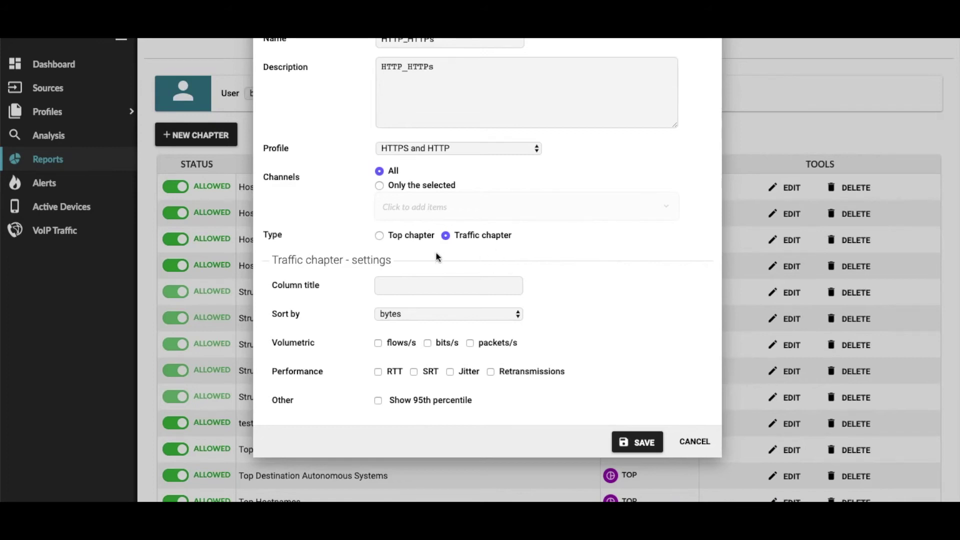
left_click(398, 288)
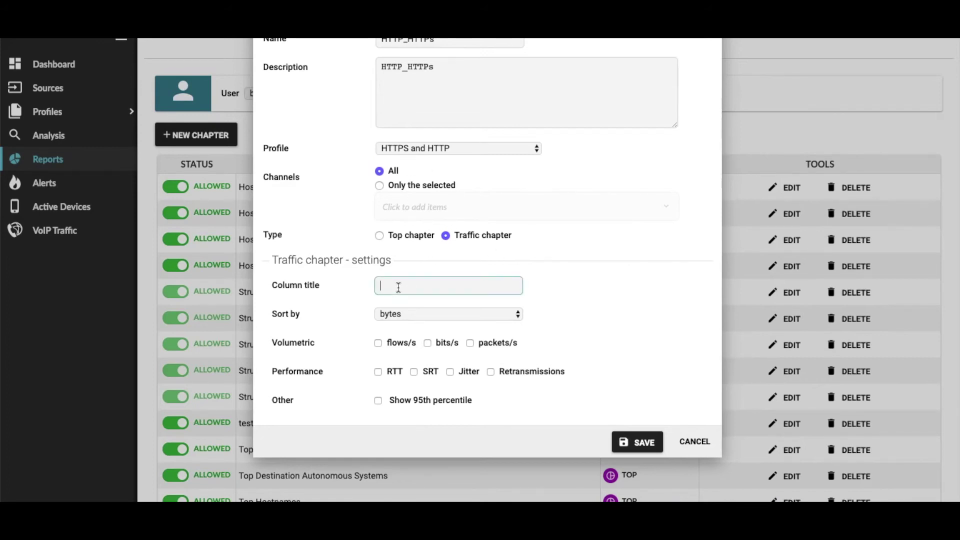
type("Data")
left_click(405, 316)
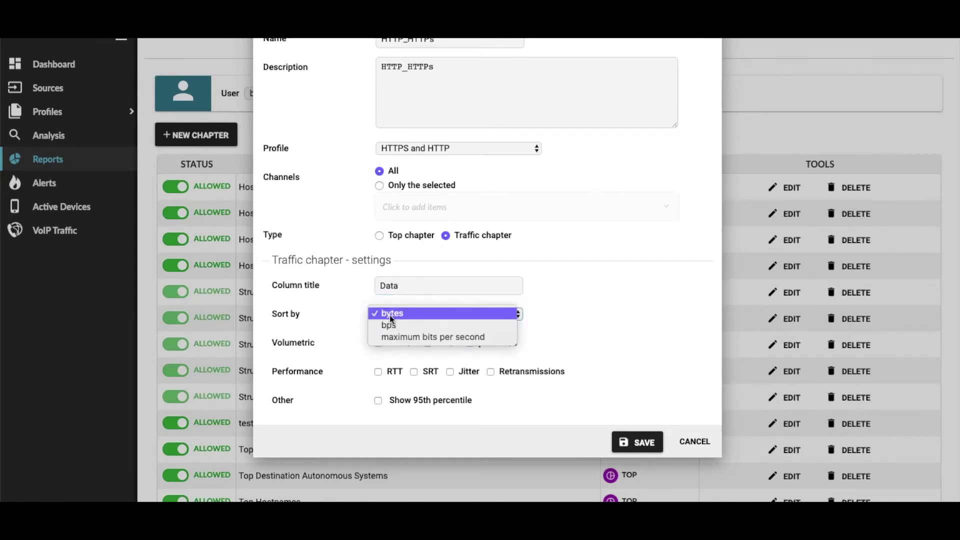
left_click(607, 320)
Step: Include the bits/s volumetric data in the chapter, save it and find HTTP_HTTPs in the chapter list
left_click(430, 343)
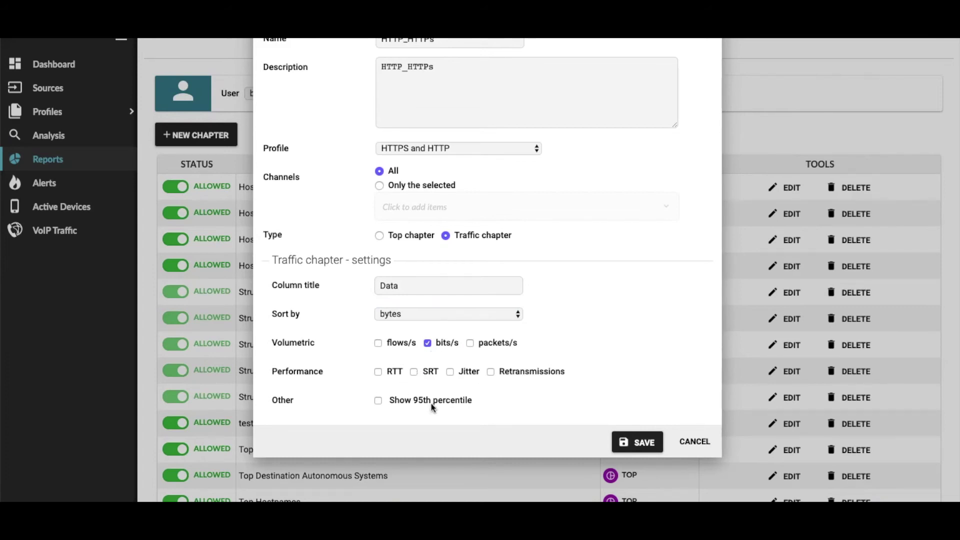
scroll(508, 278, "up", 1)
scroll(508, 278, "down", 1)
scroll(504, 277, "down", 2)
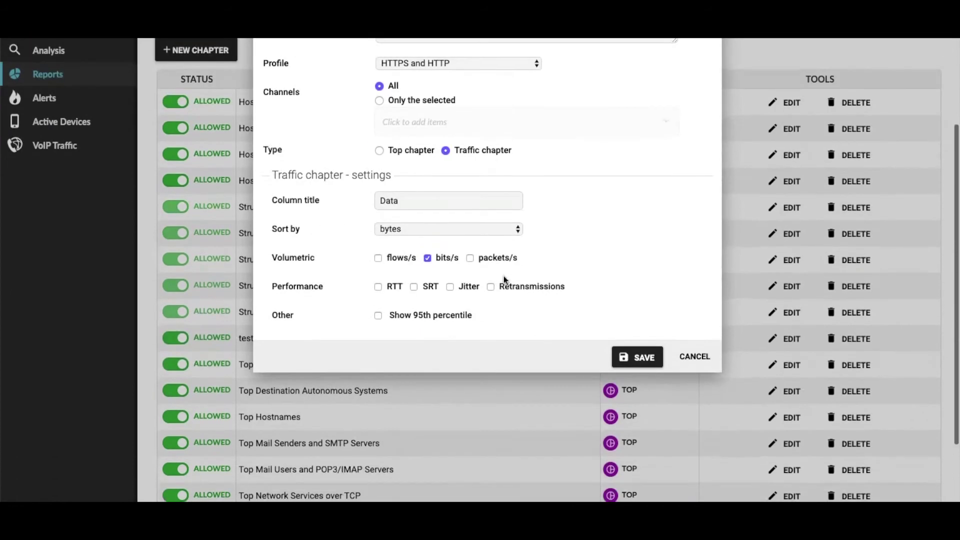
scroll(455, 345, "up", 2)
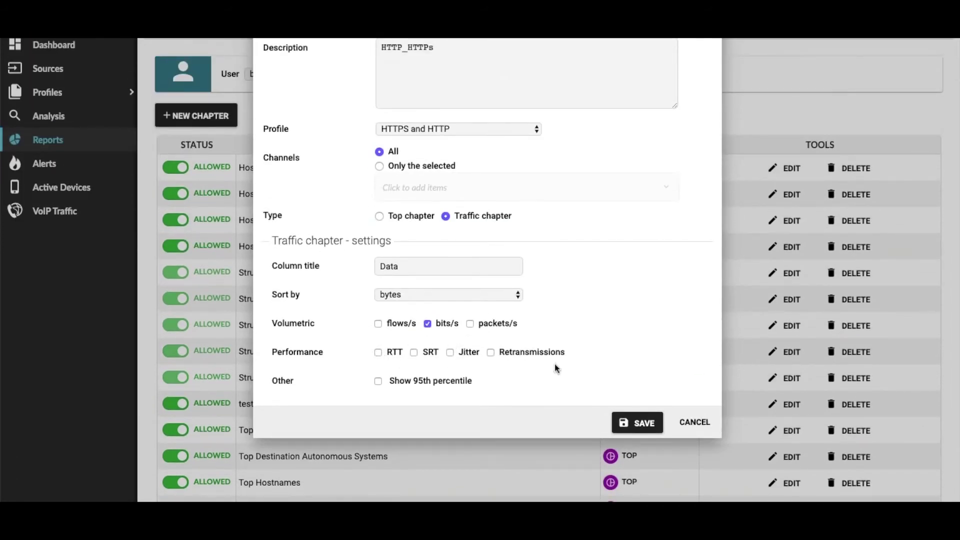
left_click(645, 421)
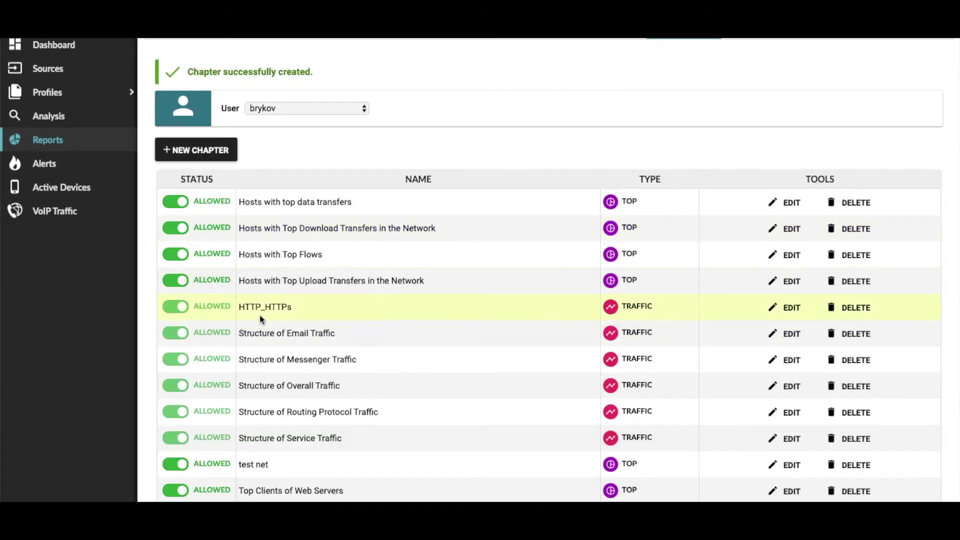
left_click_drag(241, 308, 303, 311)
Step: Start a new report named Example, keeping the prefilled location and device
scroll(304, 308, "up", 2)
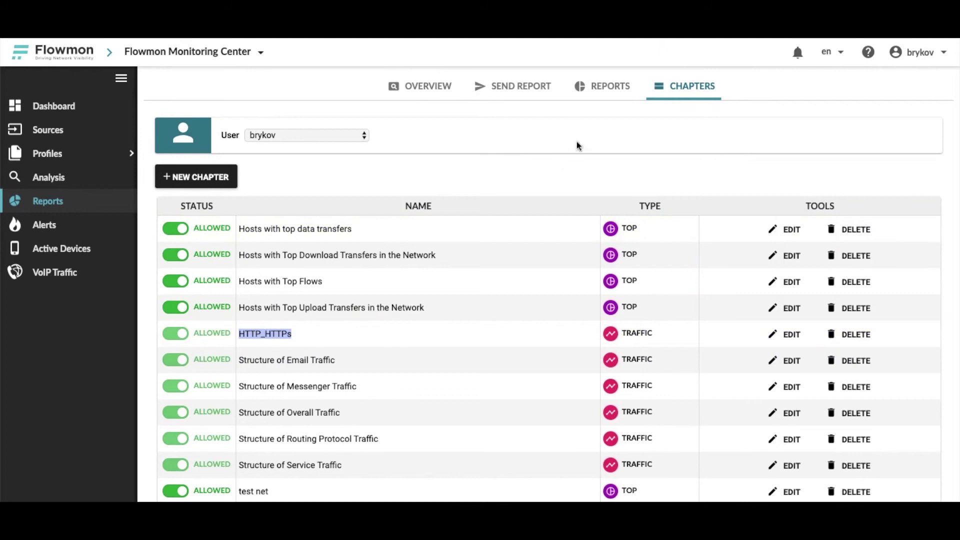
left_click(614, 88)
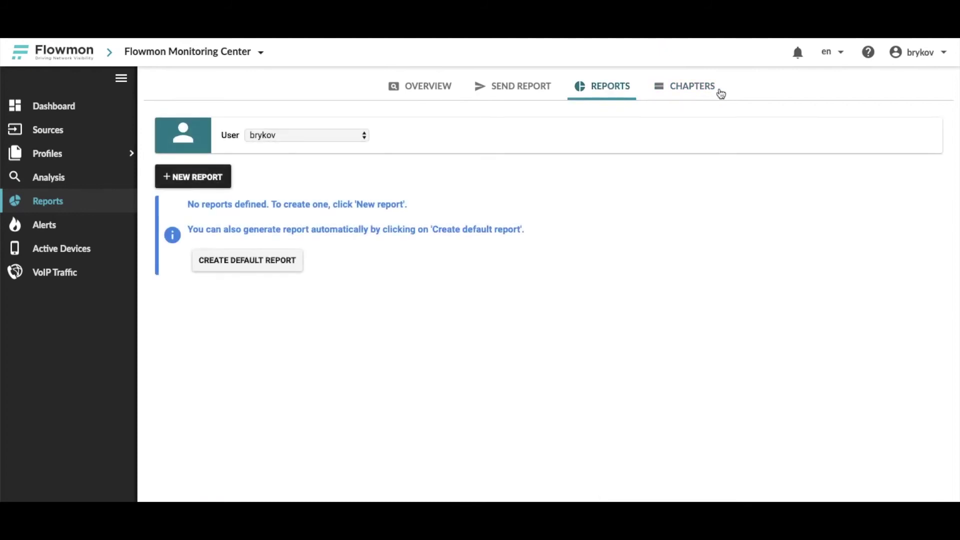
left_click(203, 179)
left_click(305, 227)
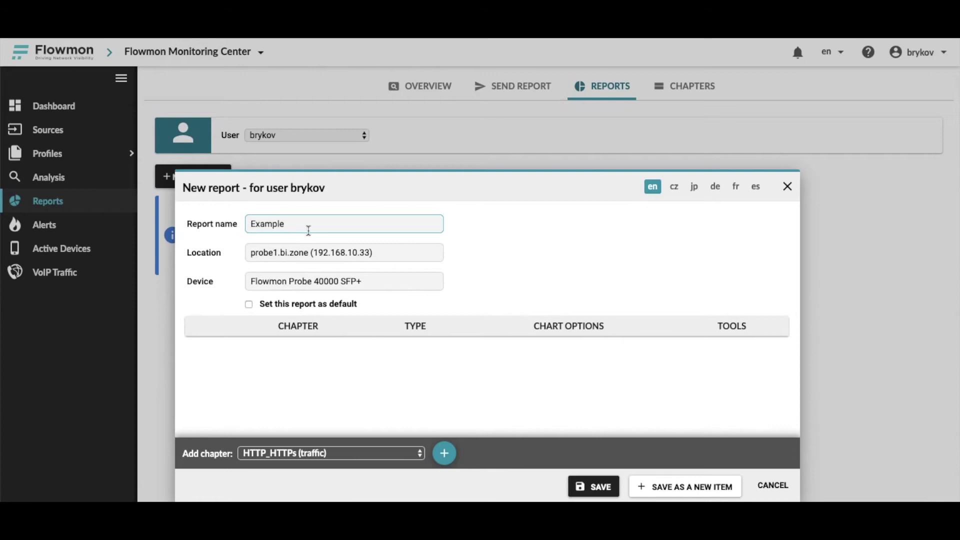
left_click(401, 253)
scroll(494, 252, "down", 1)
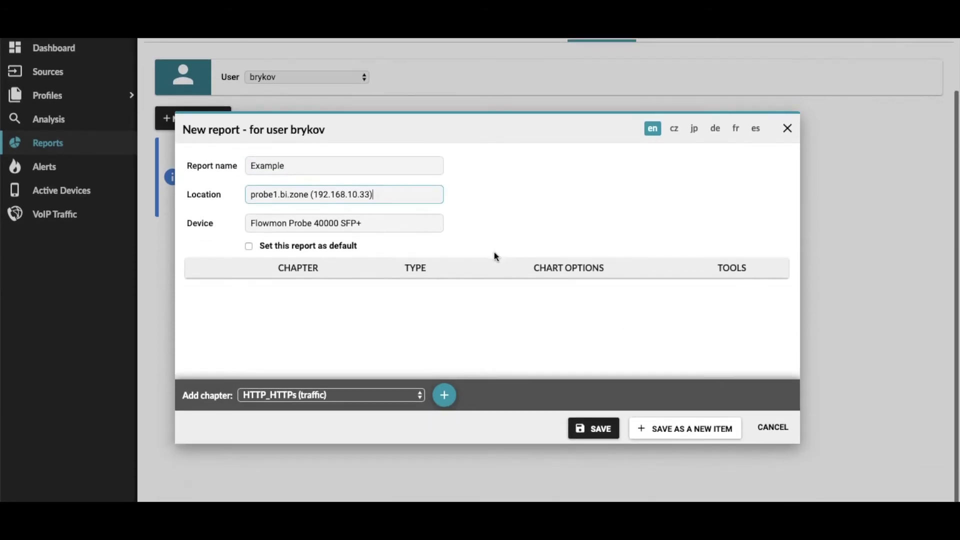
left_click(383, 223)
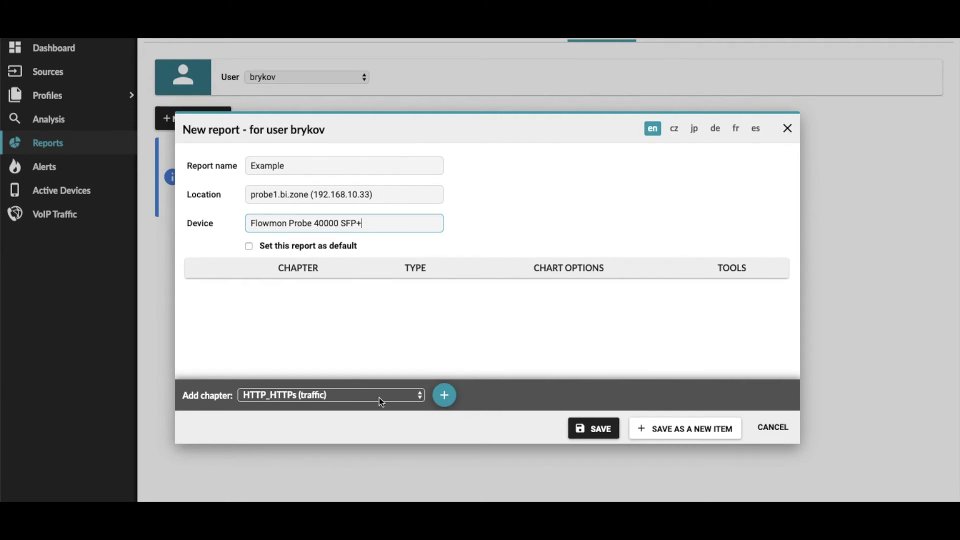
Step: Add the HTTP_HTTPs and Structure of Email Traffic chapters to the report and save it
left_click(446, 402)
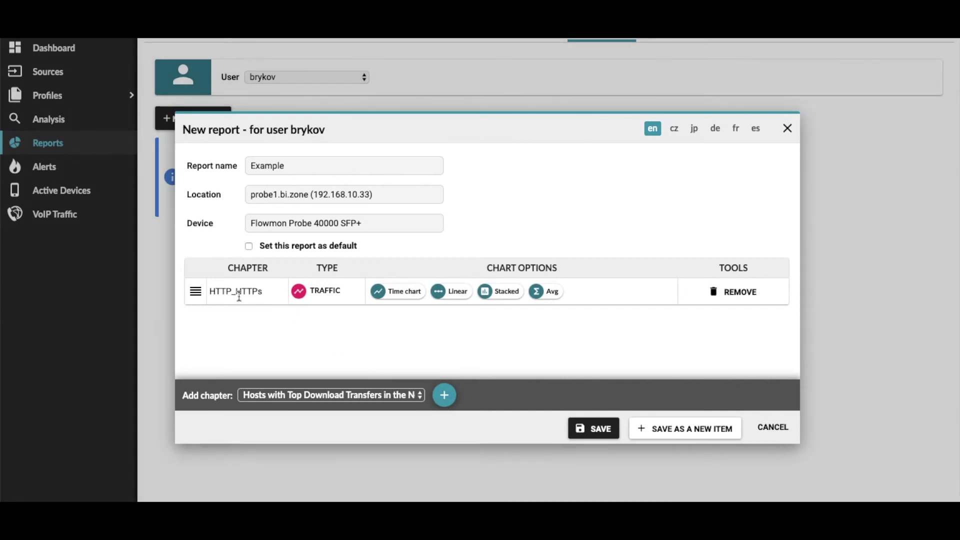
left_click(291, 395)
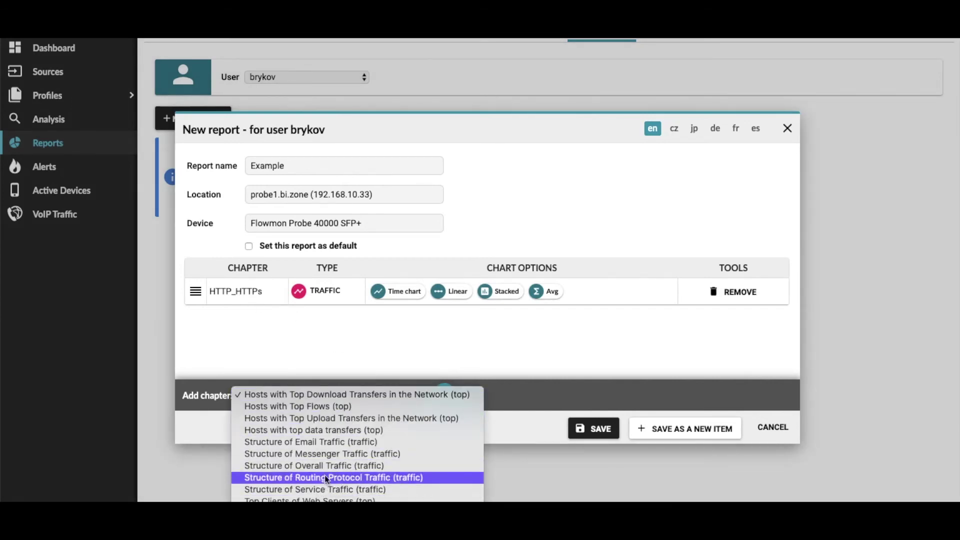
left_click(312, 447)
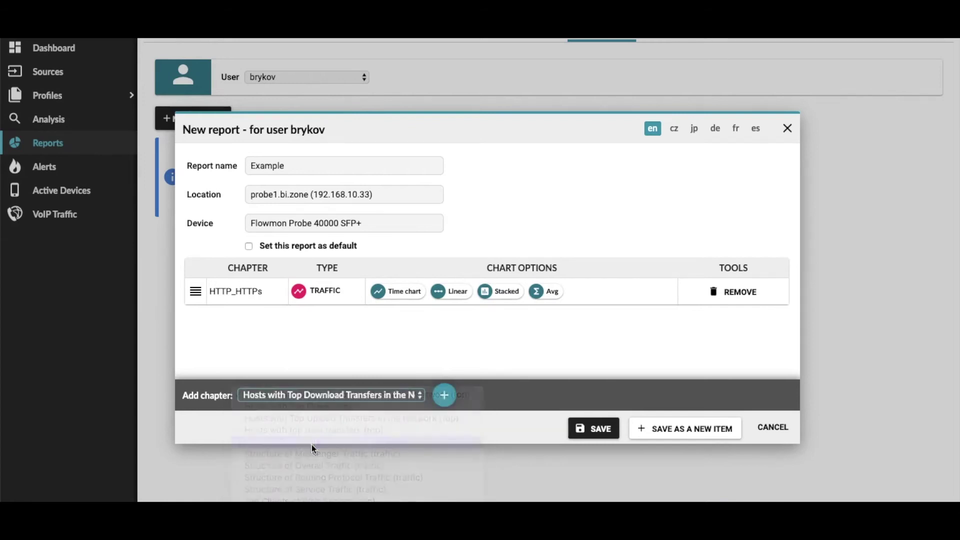
left_click(445, 396)
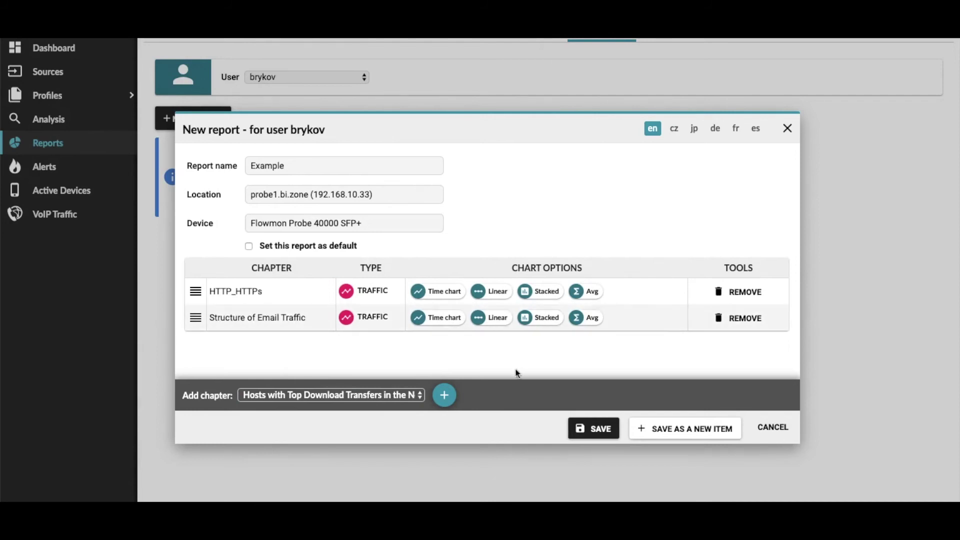
left_click(599, 433)
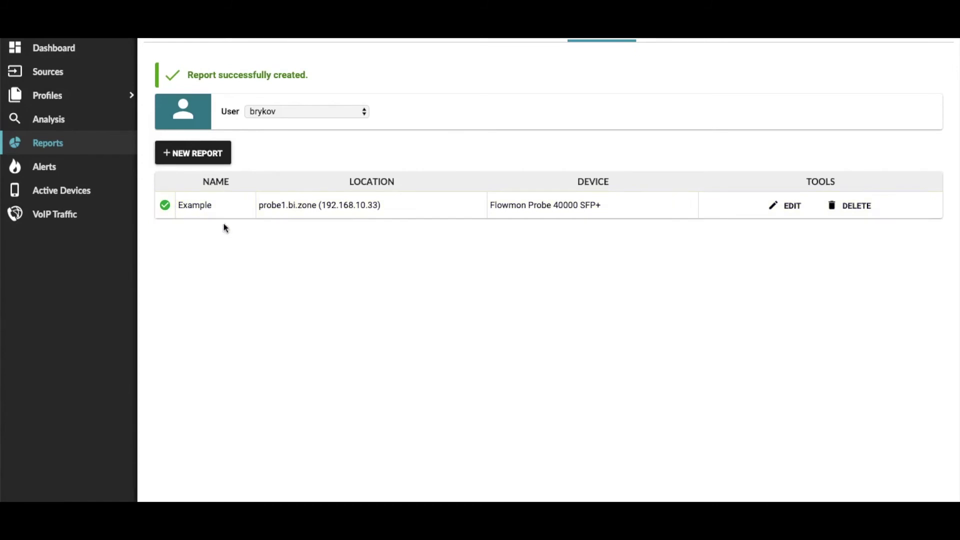
Step: Review the settings for sending a new external report, including its output format, and close the form without saving
scroll(447, 161, "up", 2)
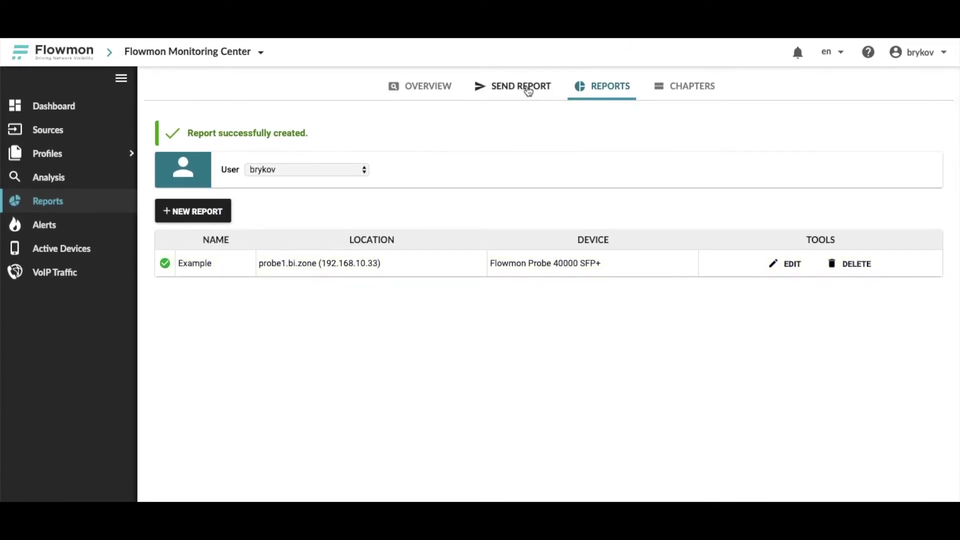
left_click(522, 88)
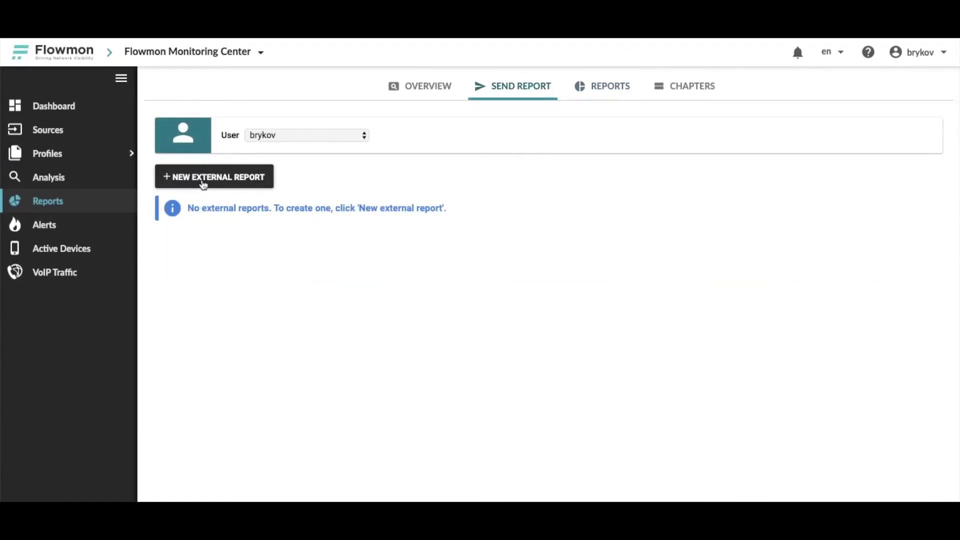
left_click(227, 180)
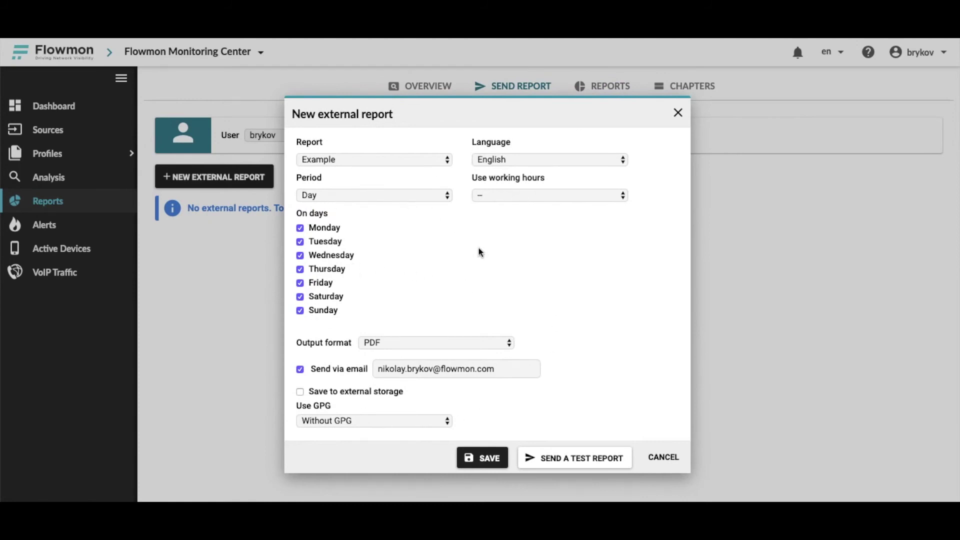
left_click(393, 343)
left_click(393, 344)
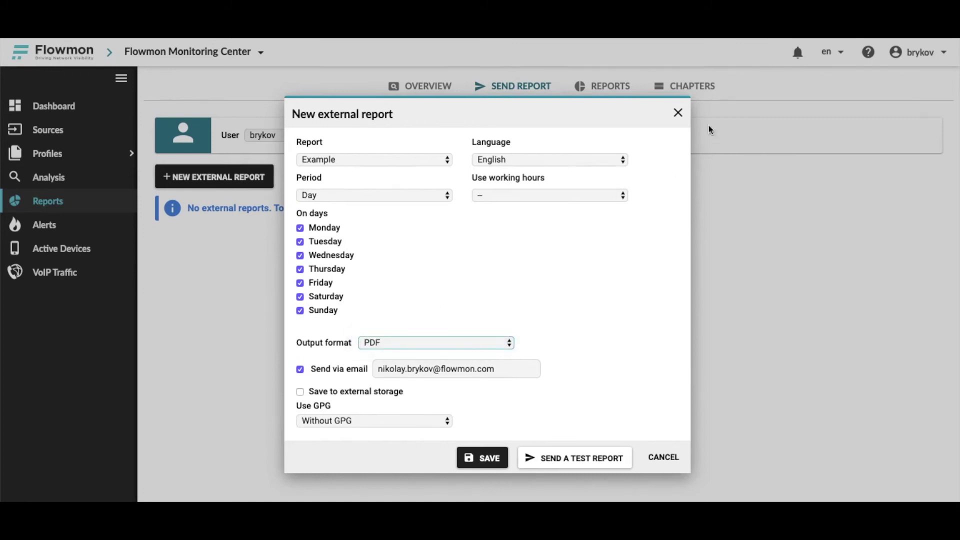
left_click(678, 113)
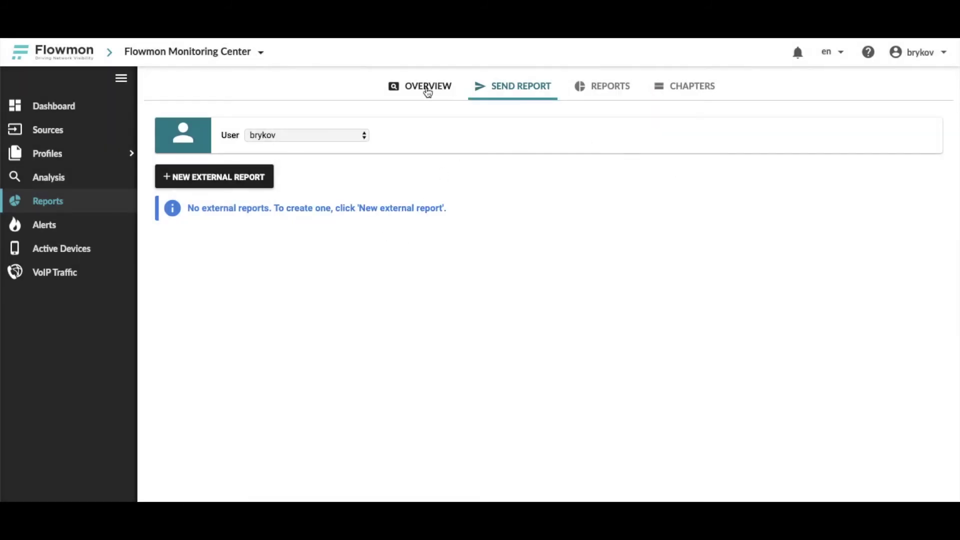
Step: Display the Example report in the reports overview instead of the Default Report
left_click(428, 91)
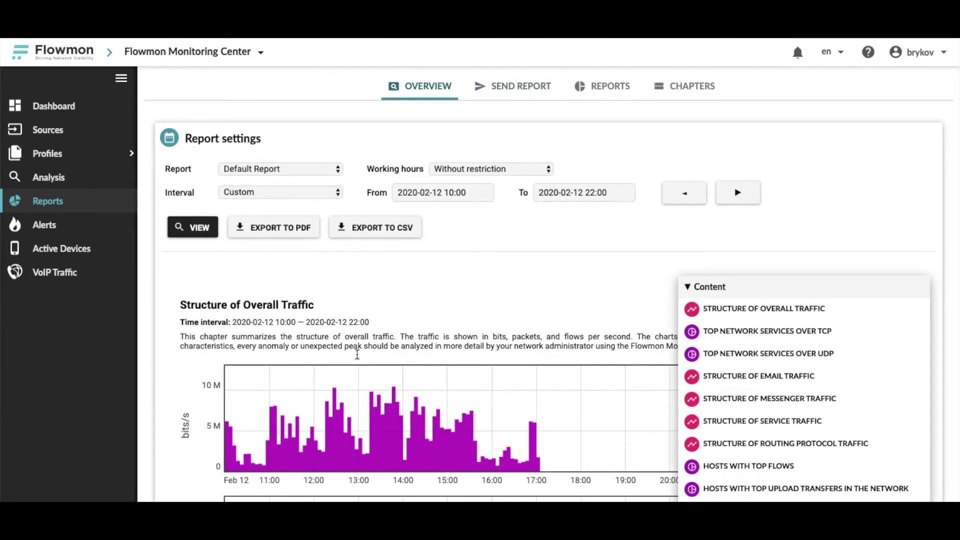
scroll(357, 355, "down", 10)
scroll(353, 361, "up", 10)
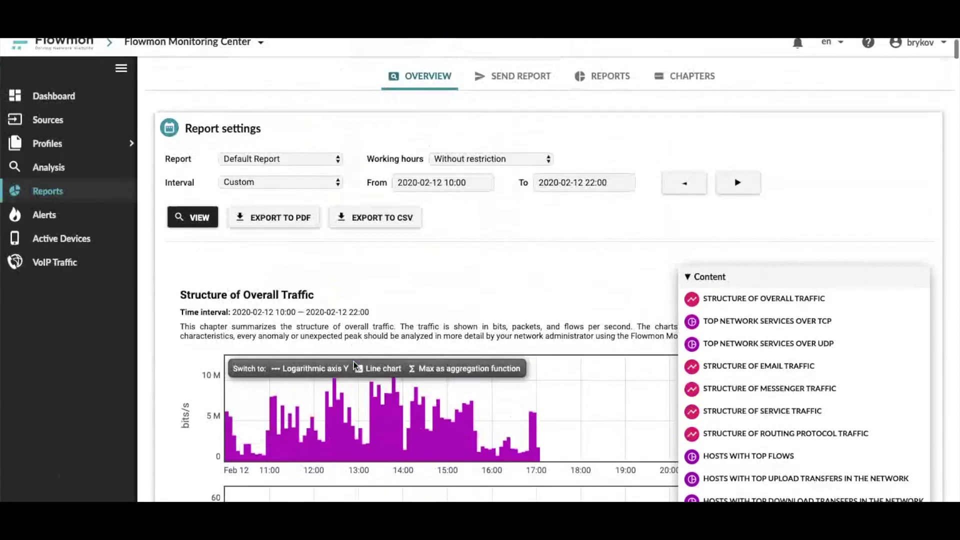
scroll(353, 361, "up", 1)
left_click(292, 171)
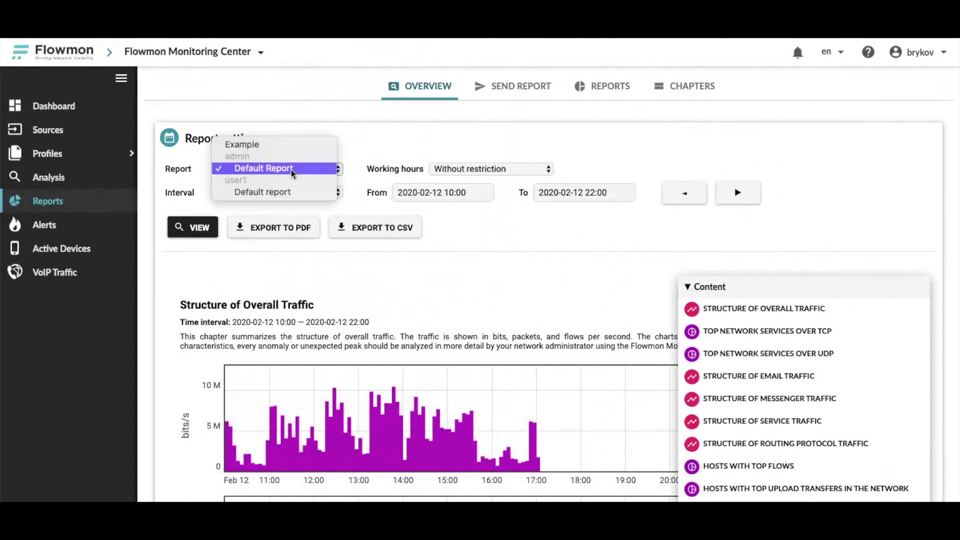
left_click(264, 171)
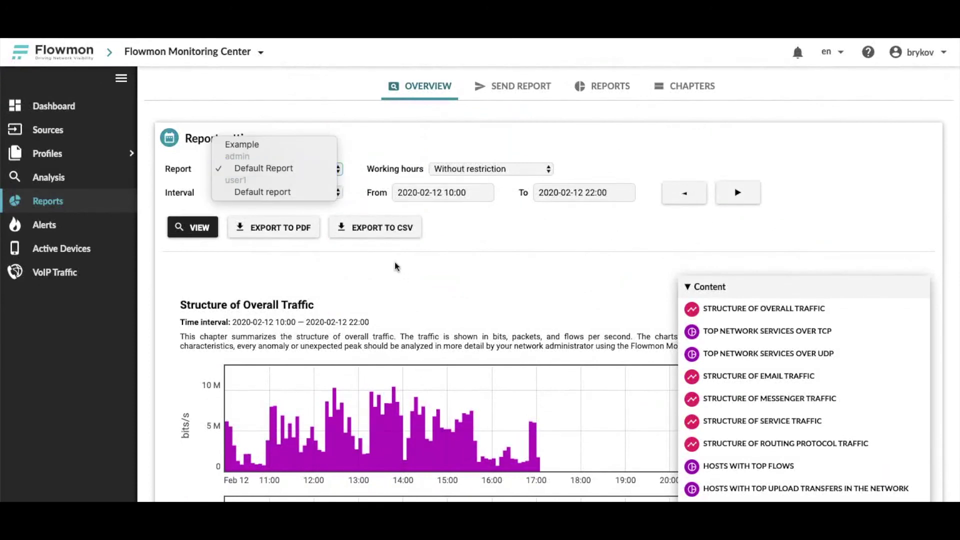
left_click(241, 145)
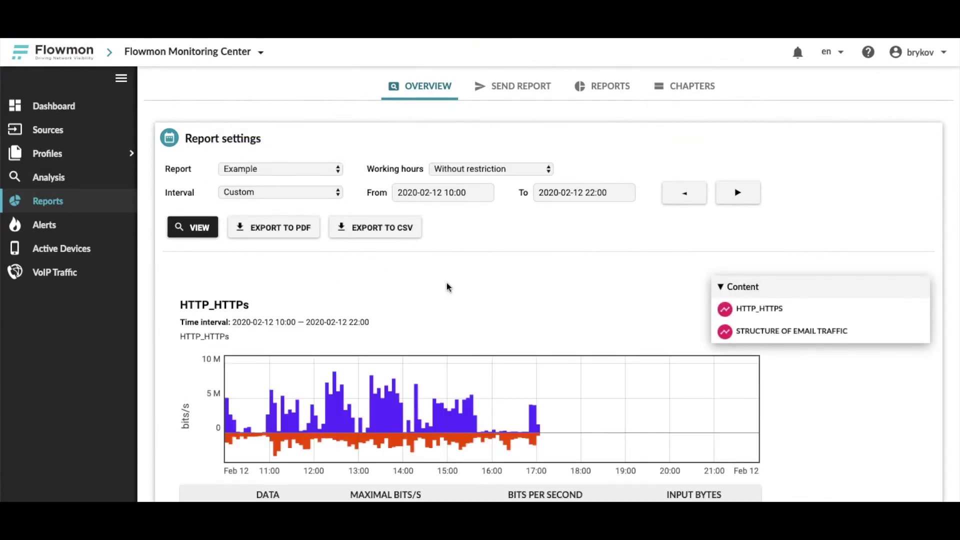
Step: Examine the charts and tables of the HTTP_HTTPs and Structure of Email Traffic chapters in the report
scroll(446, 286, "down", 2)
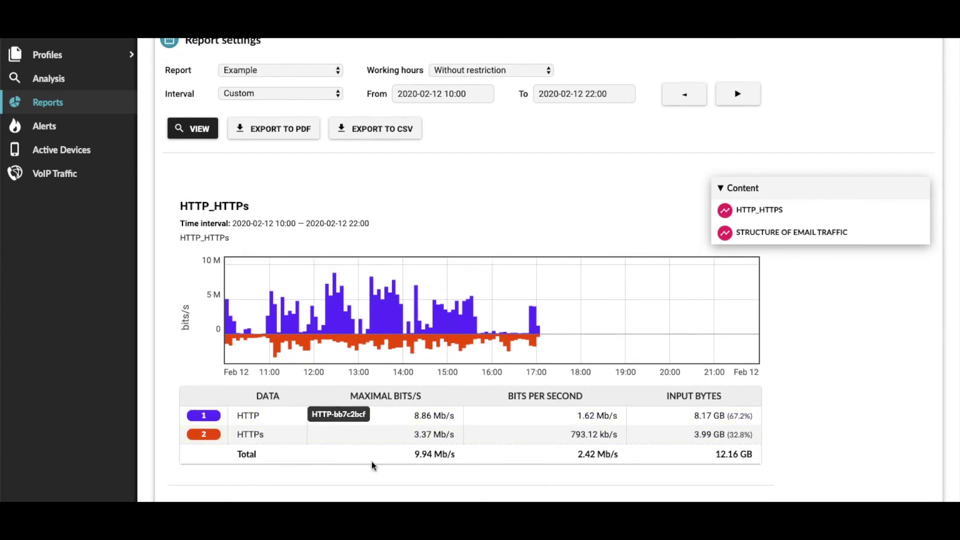
scroll(464, 478, "down", 5)
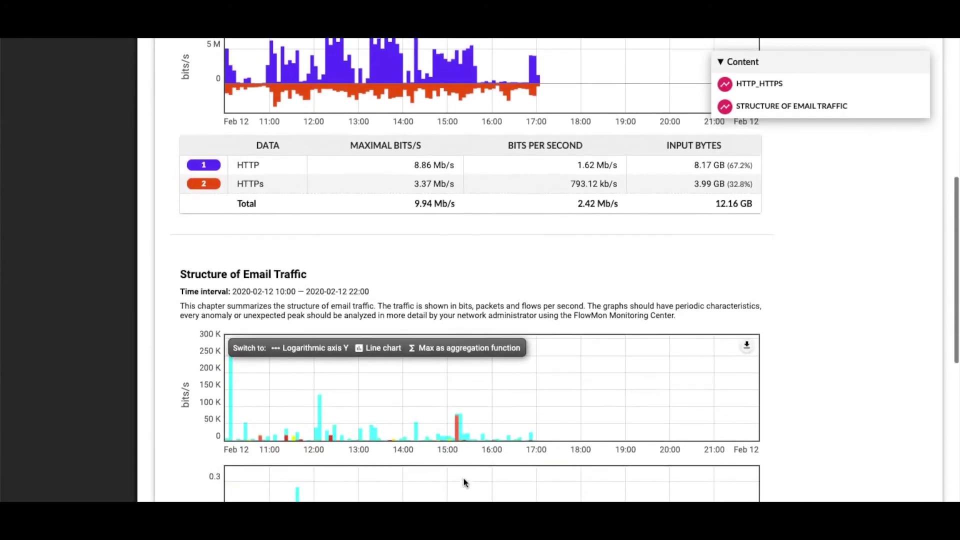
scroll(464, 478, "down", 3)
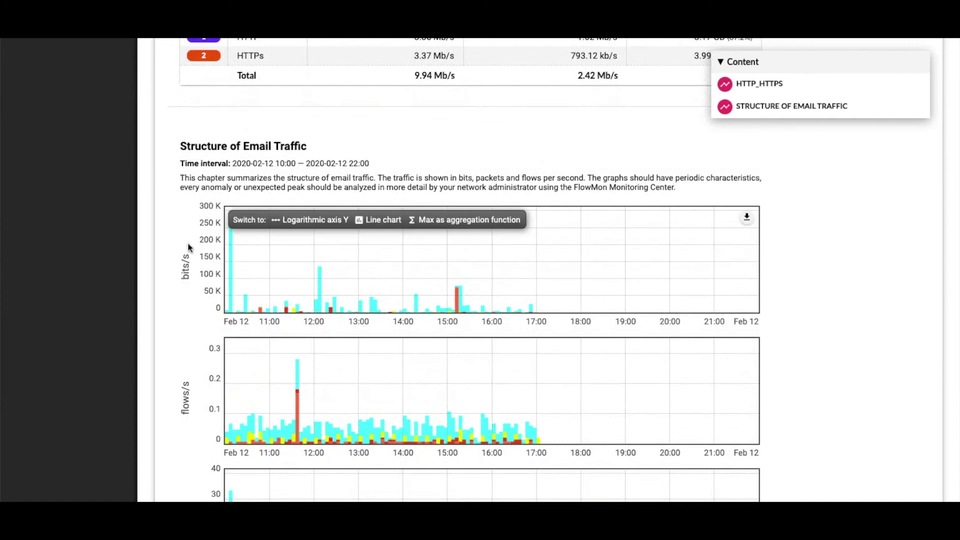
scroll(208, 360, "down", 2)
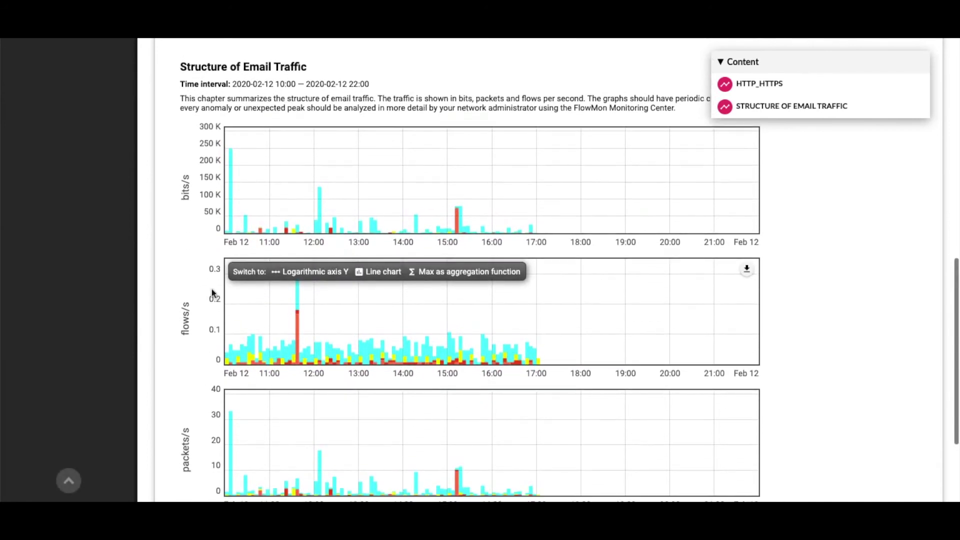
scroll(321, 360, "down", 4)
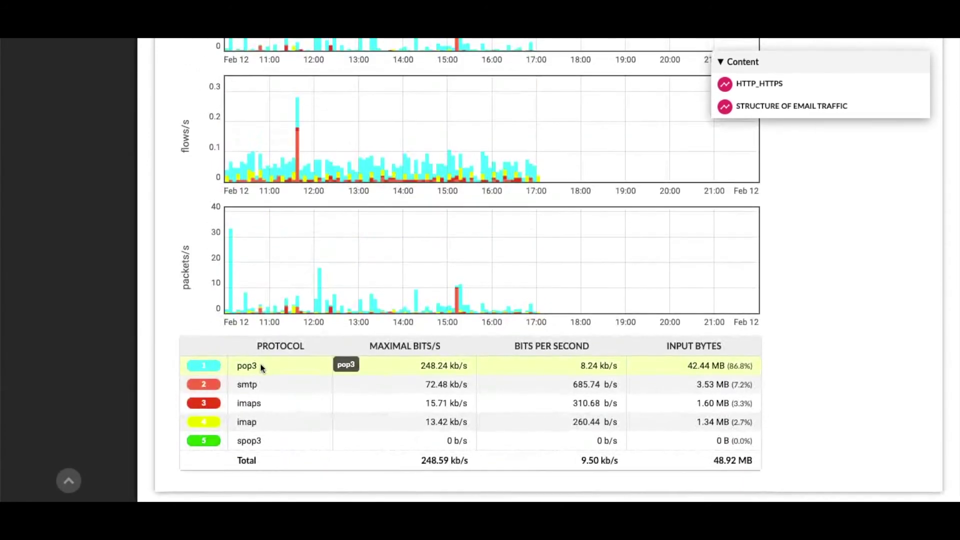
scroll(266, 362, "up", 1)
scroll(264, 359, "up", 3)
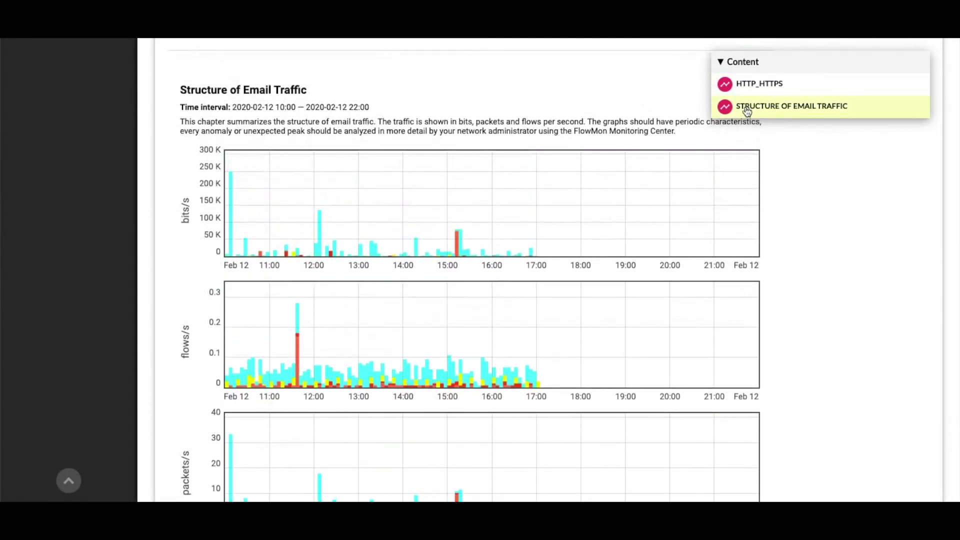
Step: Jump back and forth between the report's two chapters using its content list, and return to the report settings
left_click(748, 89)
left_click(747, 109)
left_click(749, 88)
left_click(747, 106)
scroll(577, 262, "up", 10)
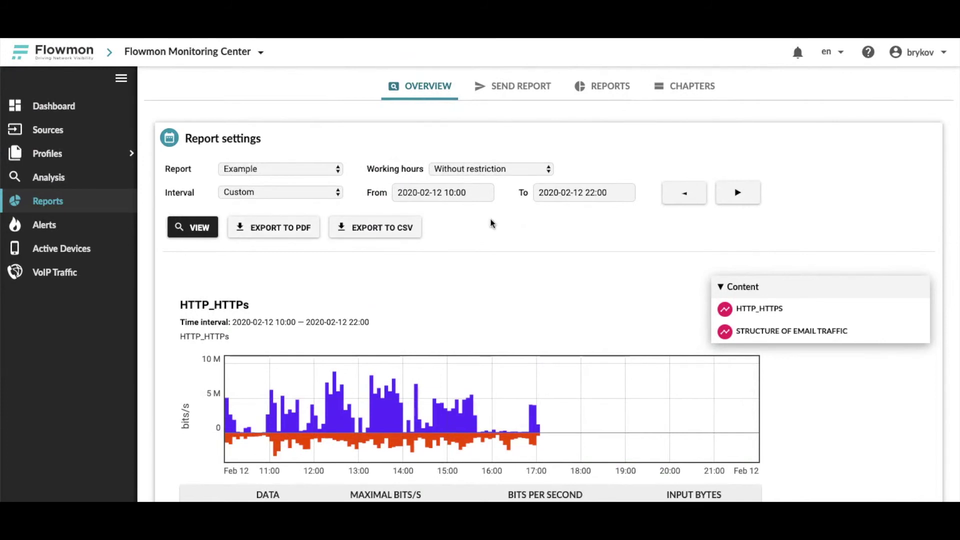
Step: Check the calendar for the start of the report interval and close it without choosing a date
left_click(462, 195)
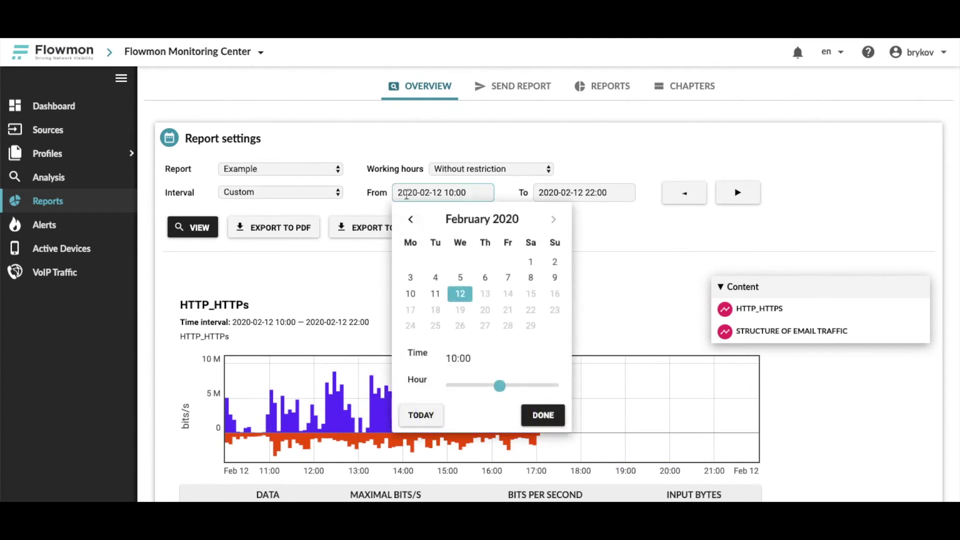
left_click(609, 258)
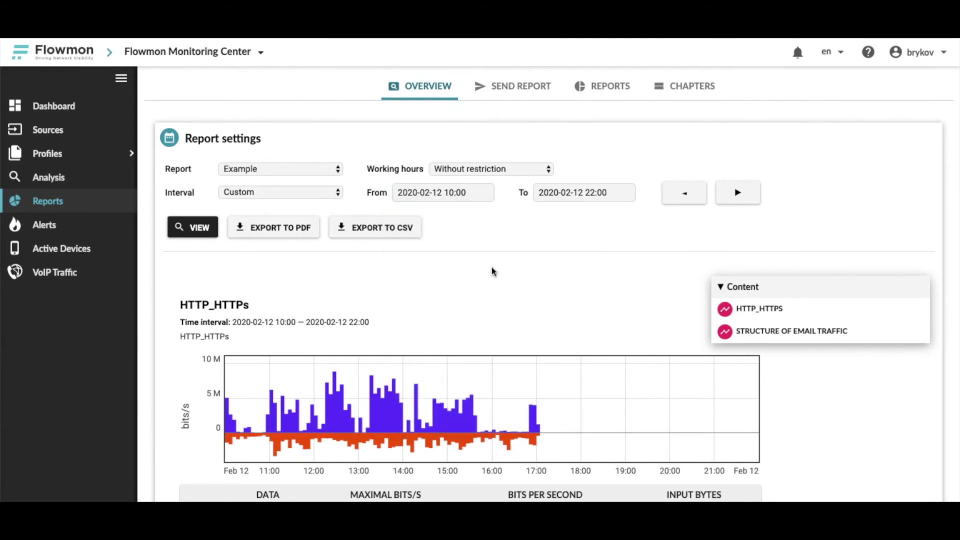
scroll(437, 309, "down", 2)
scroll(436, 309, "up", 2)
Step: Look through the list of available report chapters
left_click(697, 88)
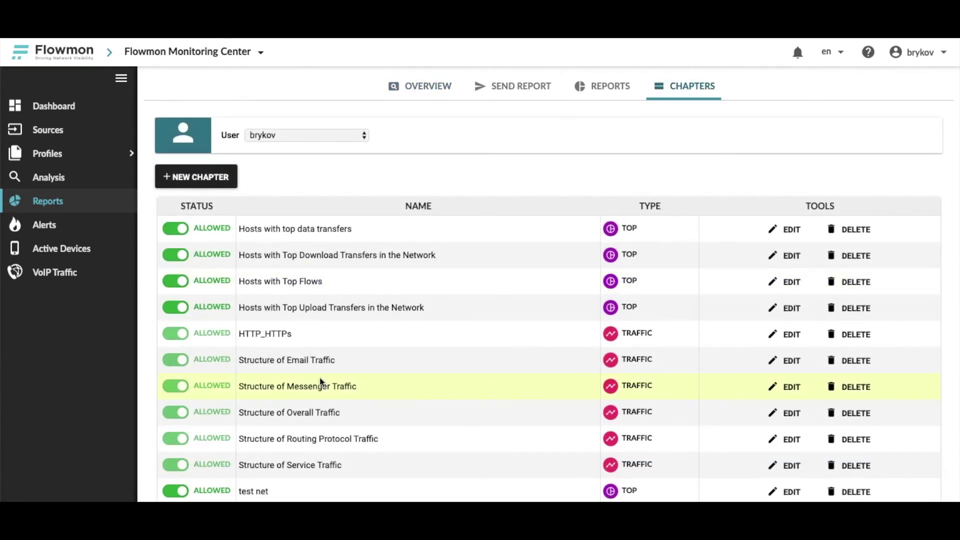
scroll(321, 382, "down", 5)
scroll(321, 383, "up", 5)
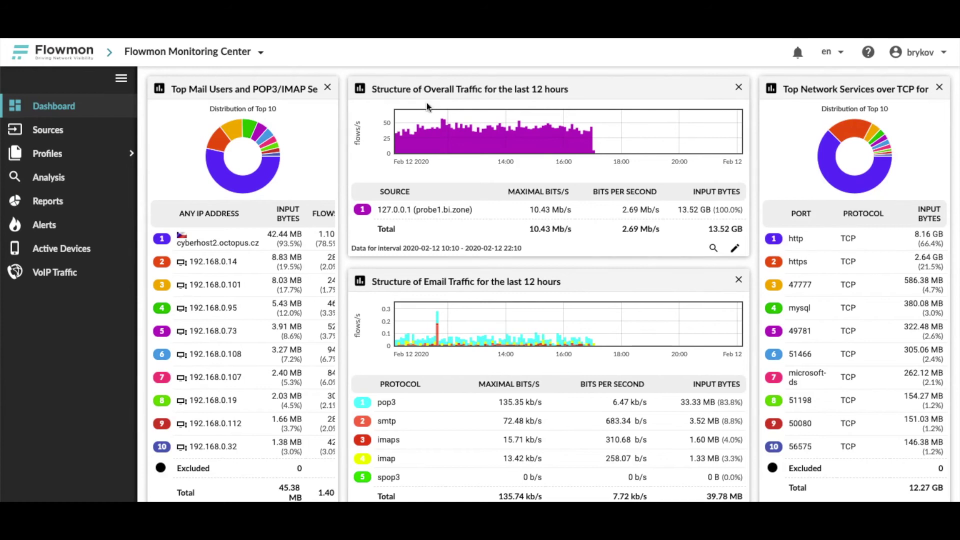
Step: Start a new chapter widget in the dashboard's middle column, based on the HTTP_HTTPs (traffic) chapter
scroll(434, 345, "down", 1)
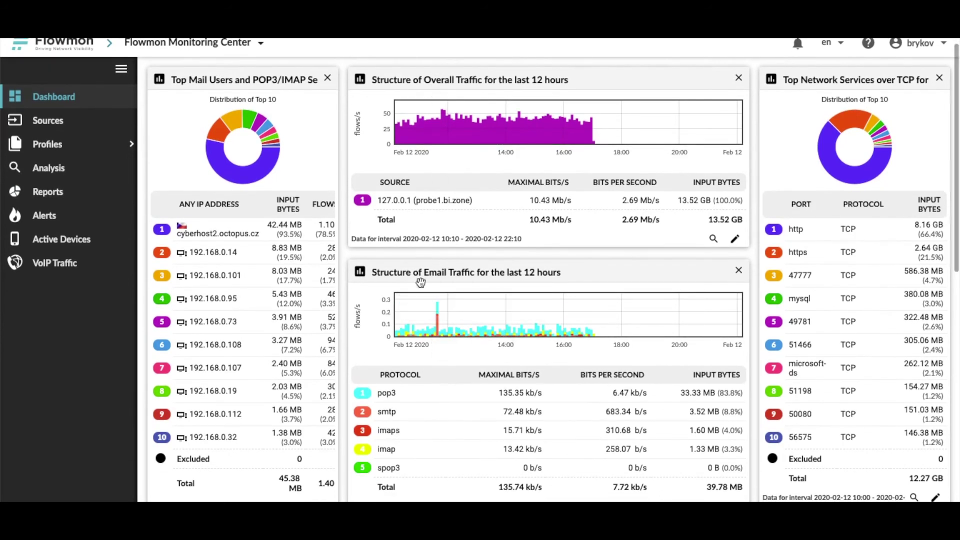
scroll(478, 389, "down", 3)
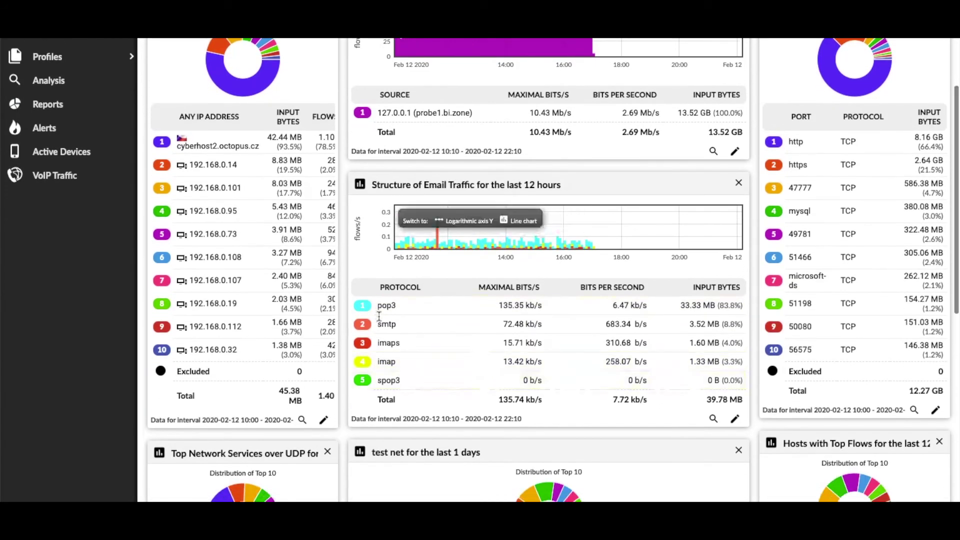
scroll(498, 409, "down", 8)
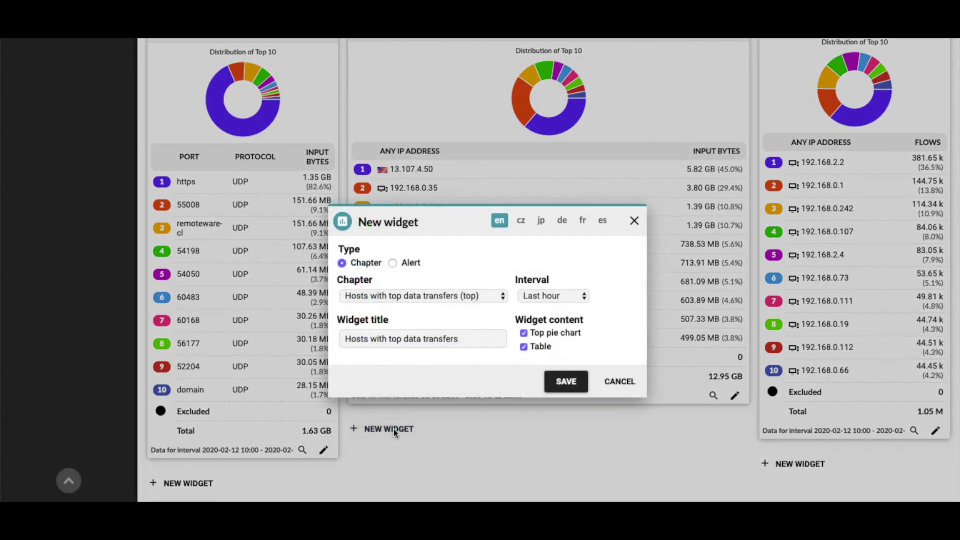
left_click(427, 298)
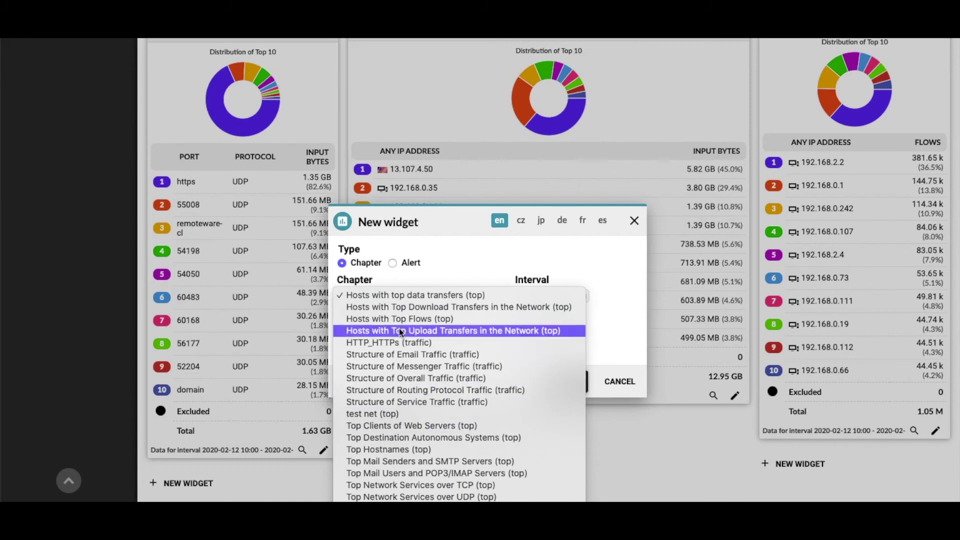
left_click(358, 344)
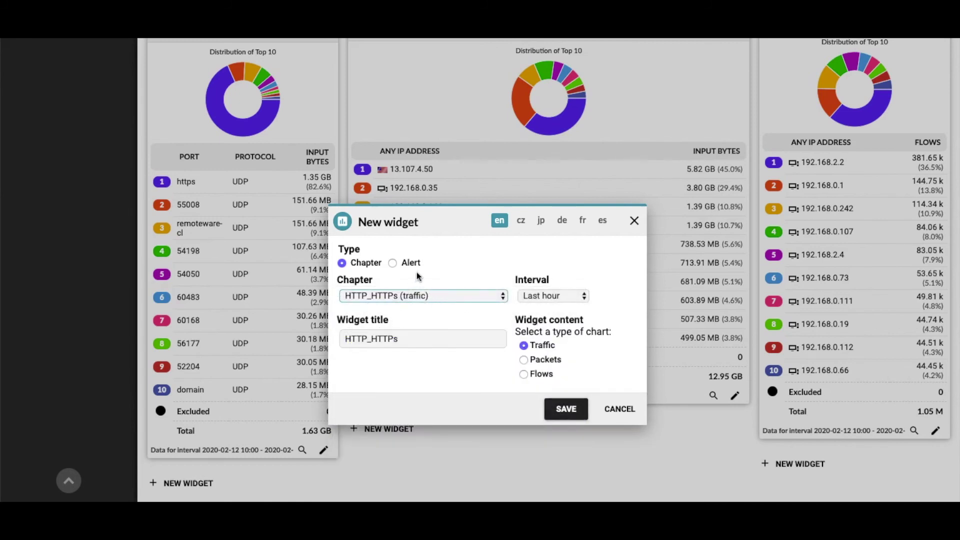
Step: Keep the Last hour interval and the Traffic chart type for the widget, and save it
left_click(561, 297)
left_click(619, 295)
left_click(573, 297)
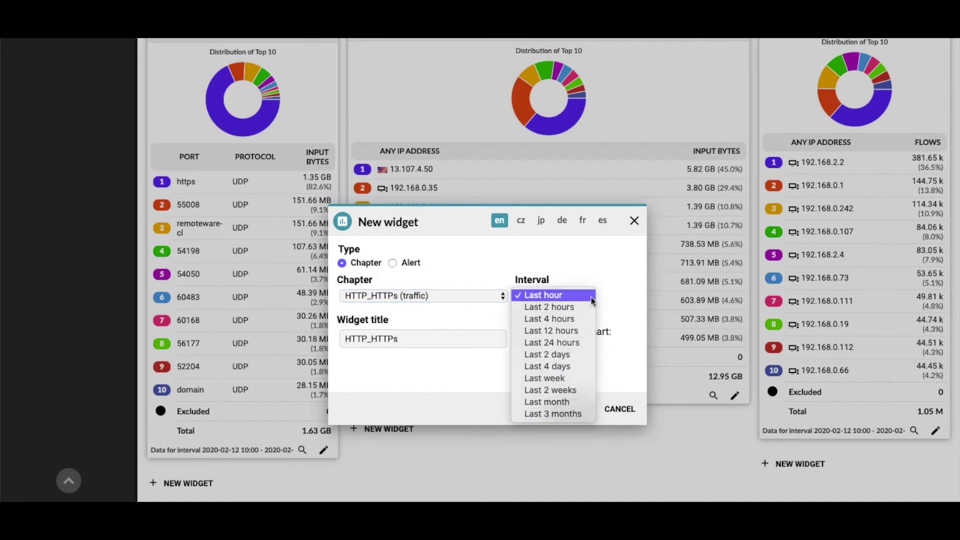
left_click(611, 300)
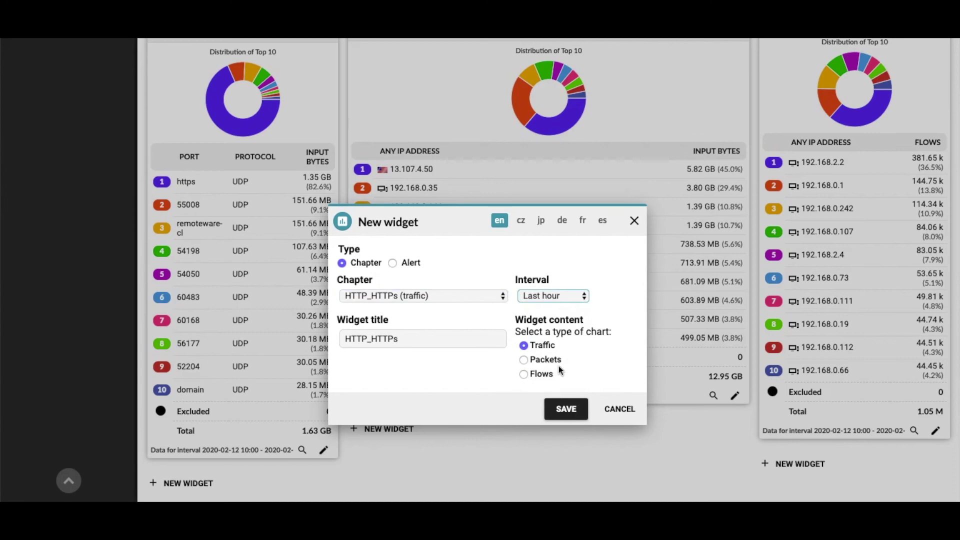
left_click(571, 414)
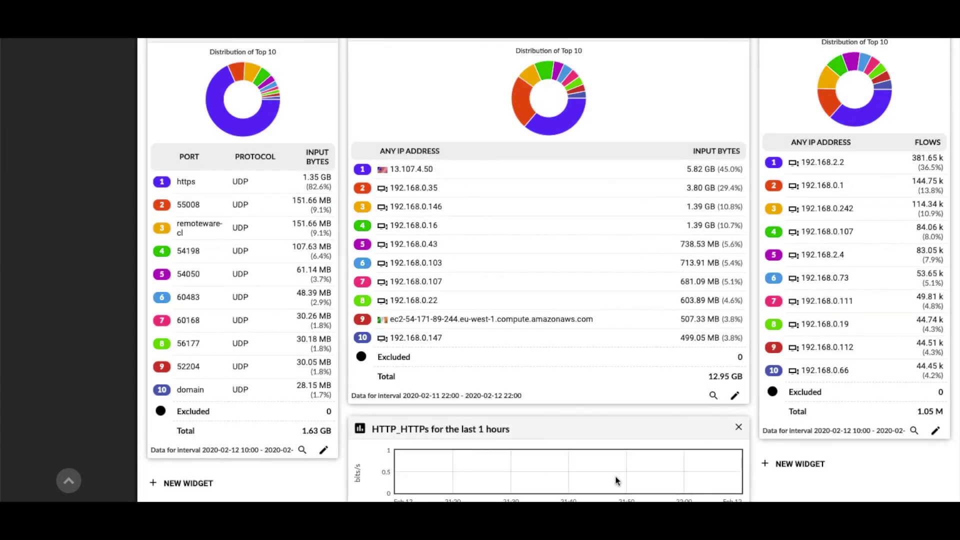
Step: Edit the HTTP_HTTPs widget so its interval covers the last 2 days, and save it
scroll(617, 481, "down", 3)
scroll(617, 481, "down", 1)
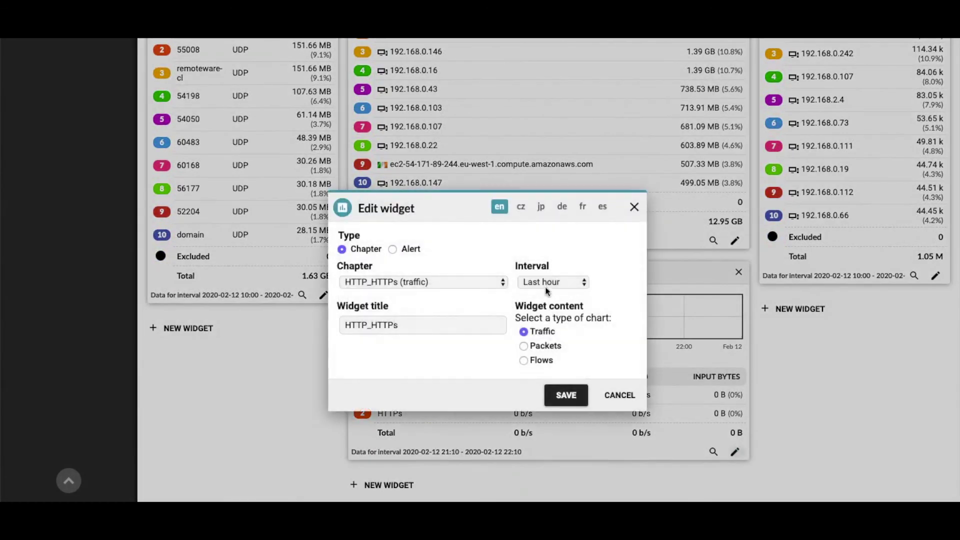
left_click(549, 288)
left_click(562, 328)
left_click(562, 287)
left_click(559, 294)
left_click(575, 398)
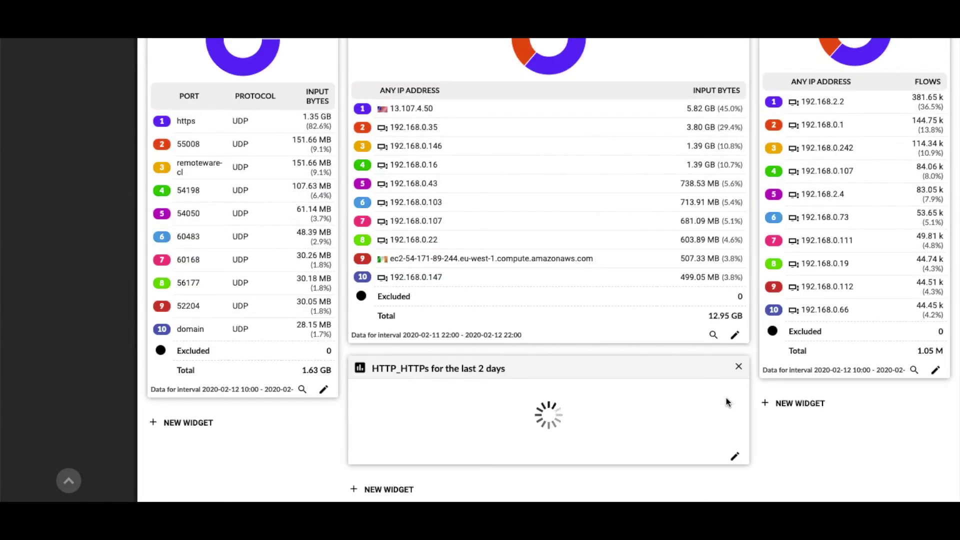
Step: Examine the HTTP_HTTPs widget's traffic chart and table, and look over the other widgets on the dashboard
scroll(678, 458, "down", 2)
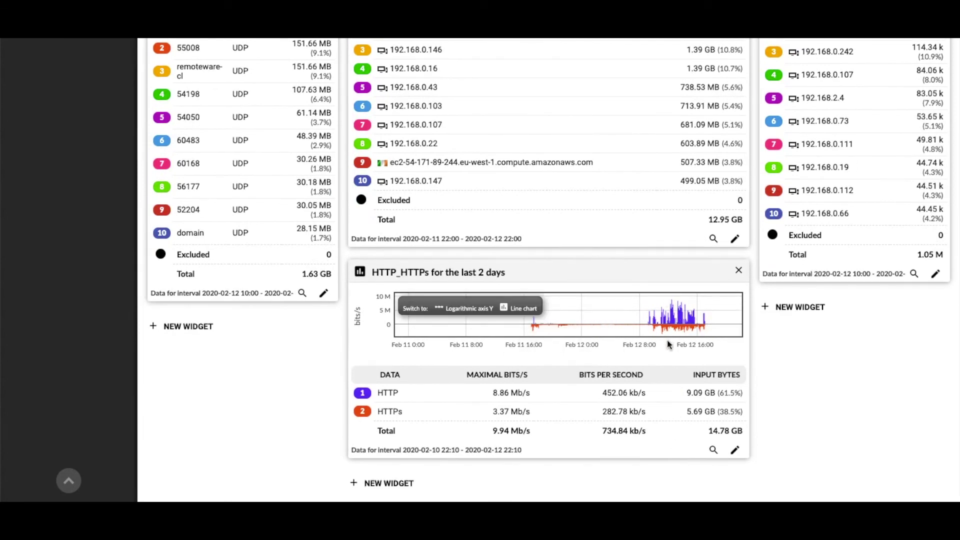
scroll(668, 344, "up", 2)
scroll(667, 344, "down", 1)
left_click_drag(508, 305, 461, 310)
scroll(461, 310, "up", 6)
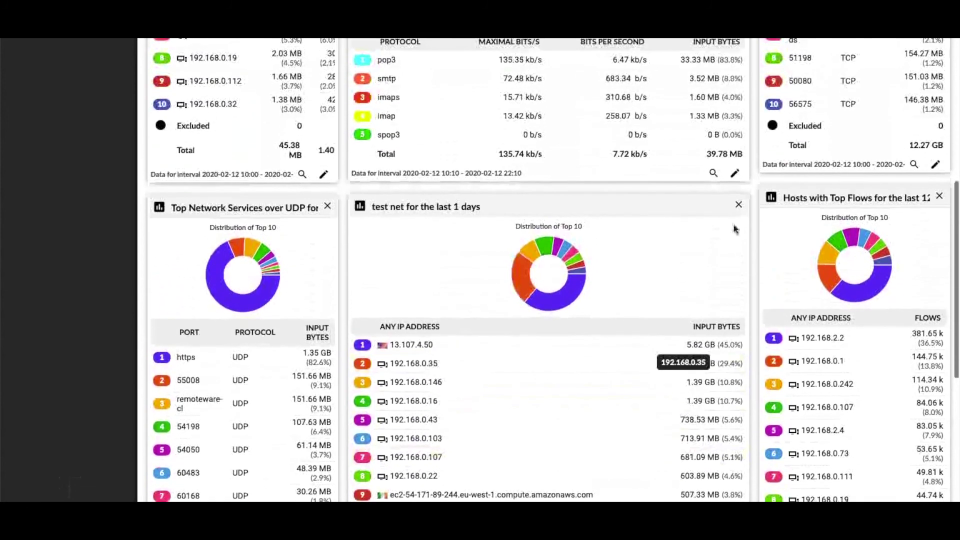
scroll(584, 253, "up", 7)
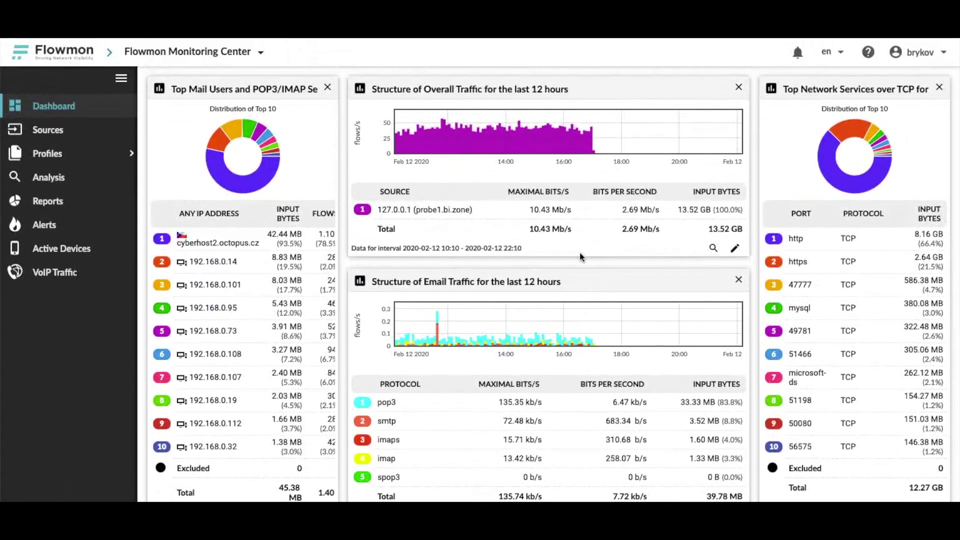
scroll(423, 392, "down", 9)
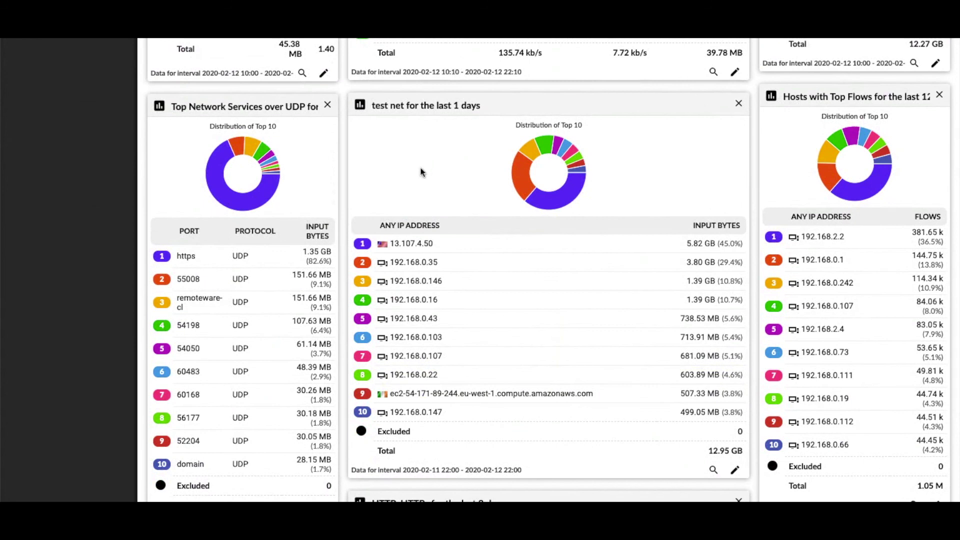
scroll(413, 410, "down", 5)
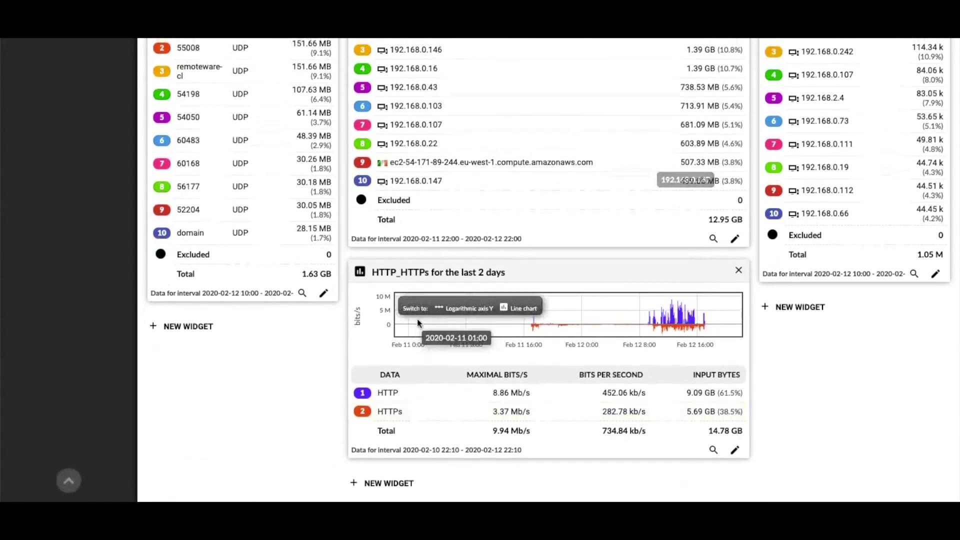